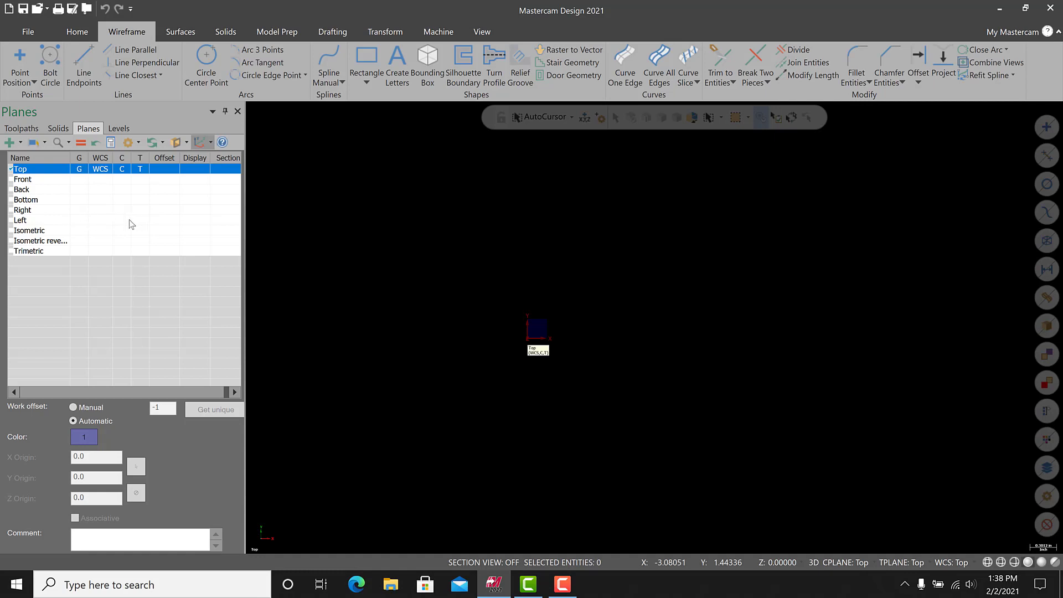
# Draw a circle of diameter 2.0 centred on the origin, with the Left plane active and 2D construction mode on
pyautogui.click(130, 221)
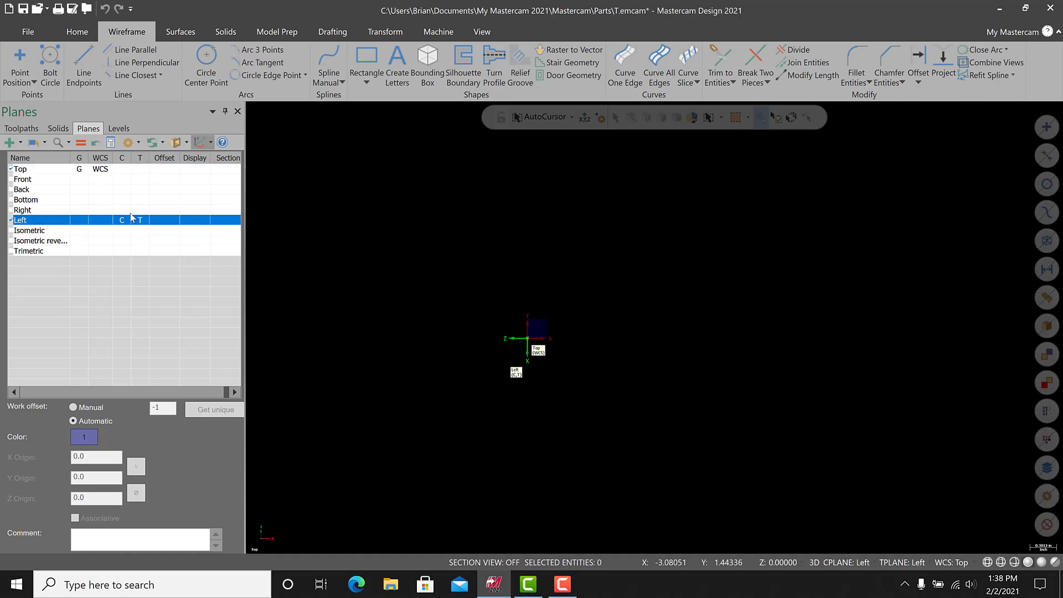
pyautogui.click(207, 76)
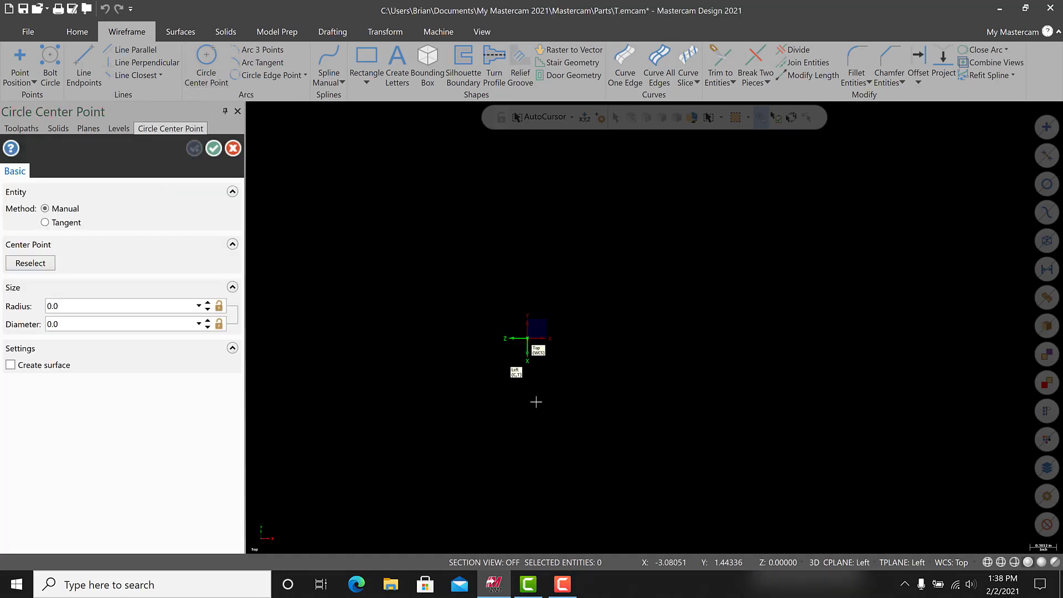
pyautogui.moveTo(629, 285); pyautogui.dragTo(657, 338, button='middle')
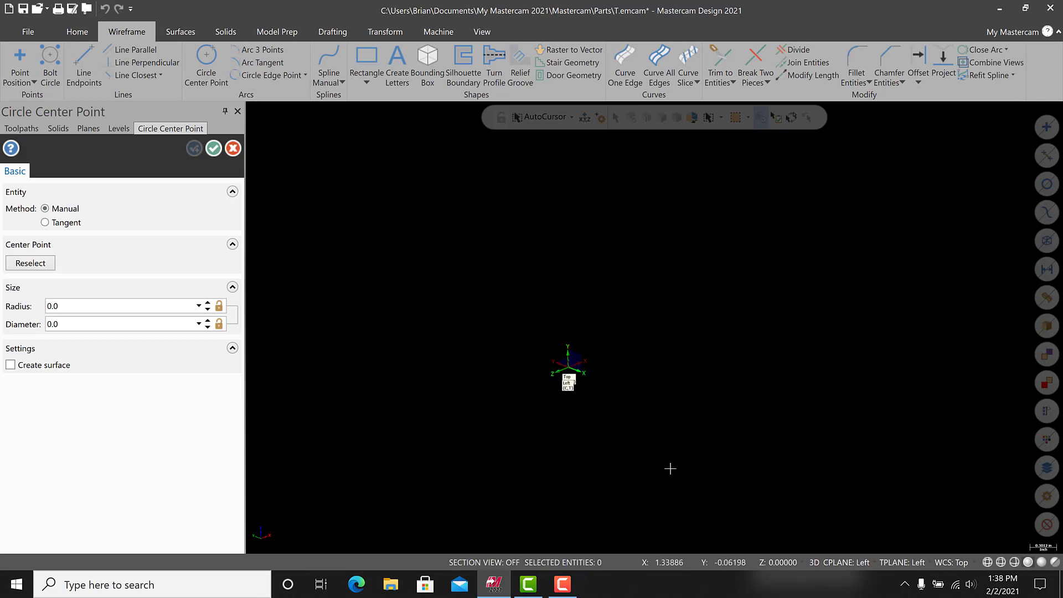
pyautogui.click(815, 562)
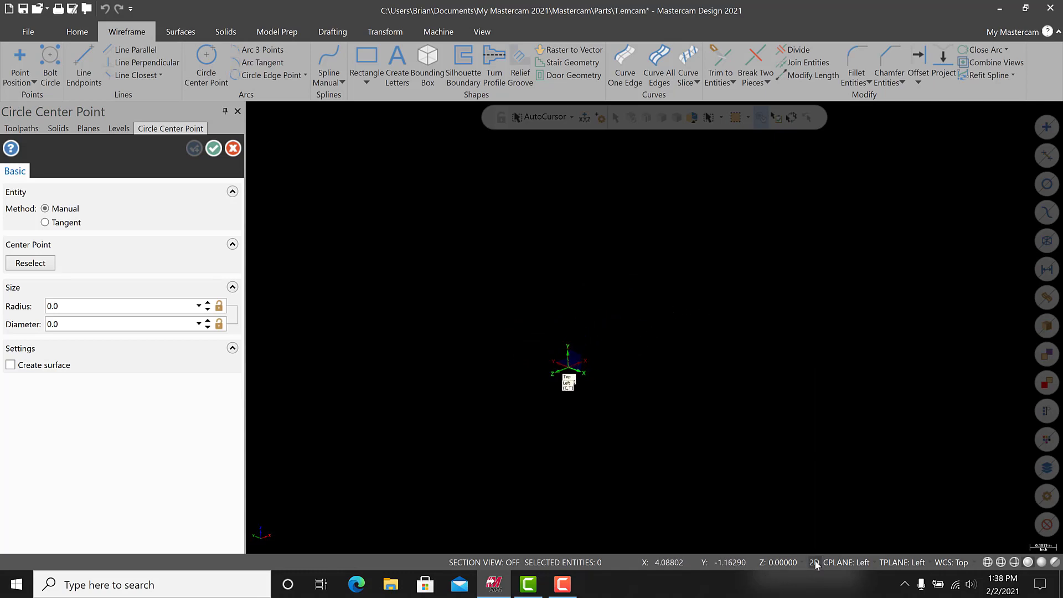
pyautogui.click(569, 367)
pyautogui.click(484, 311)
pyautogui.click(99, 324)
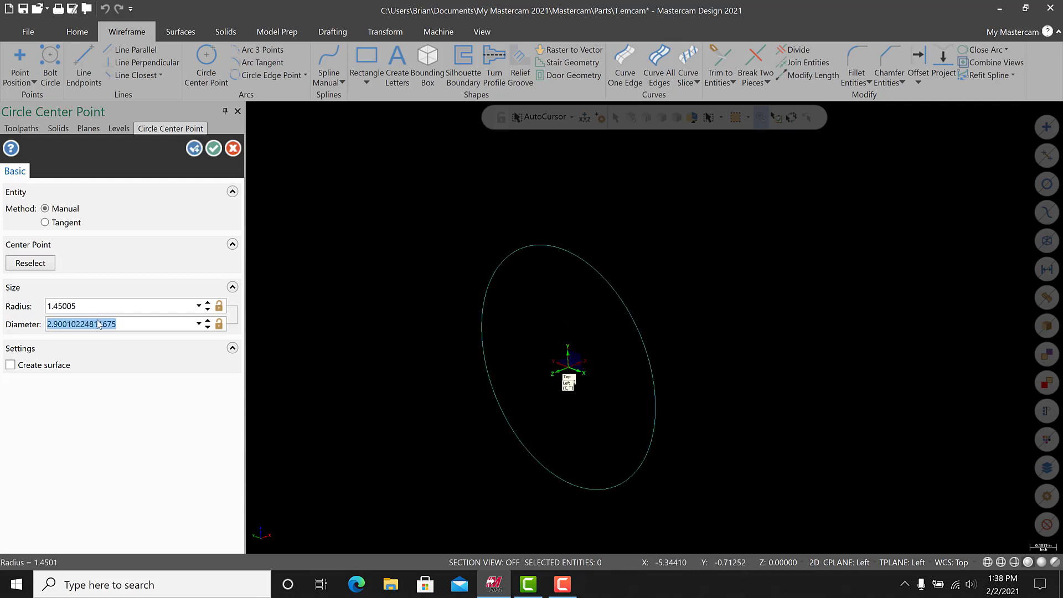
pyautogui.write('2')
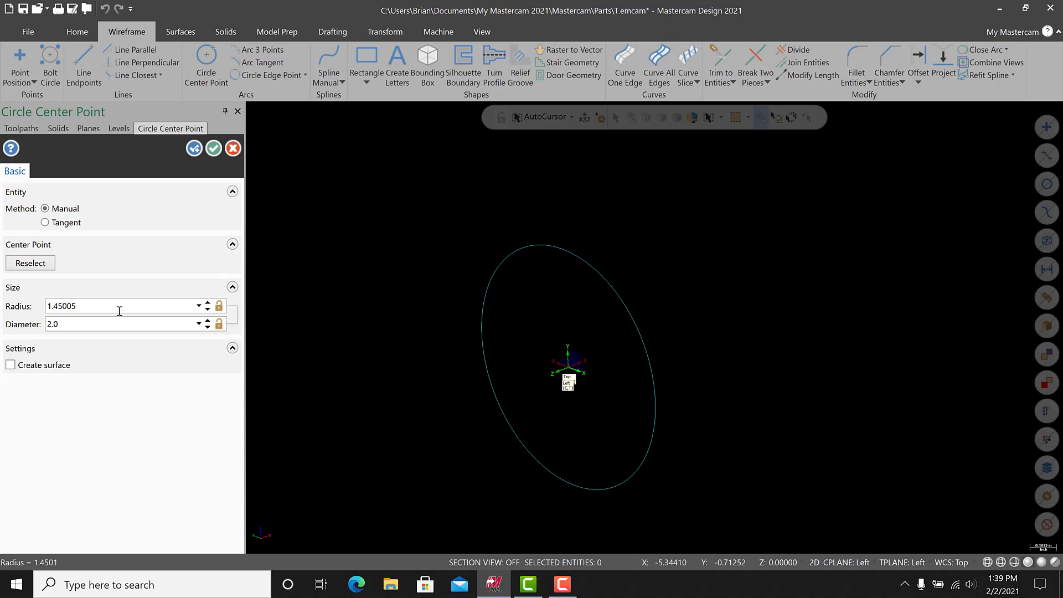
pyautogui.click(213, 148)
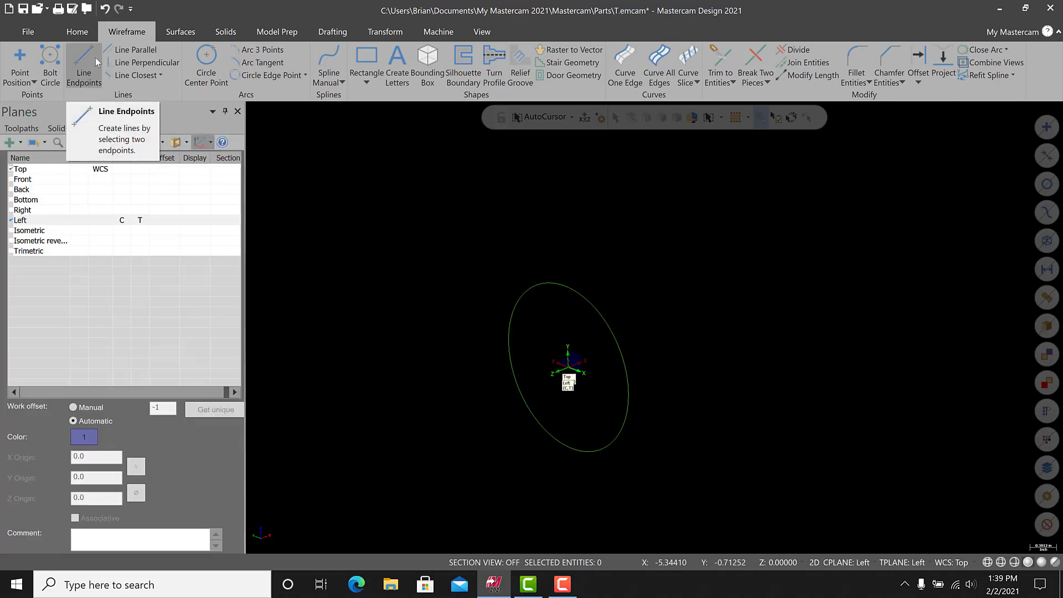
# Name level 1 STOCK and extrude the circle 2.0 in the reversed direction as a new solid body
pyautogui.click(118, 129)
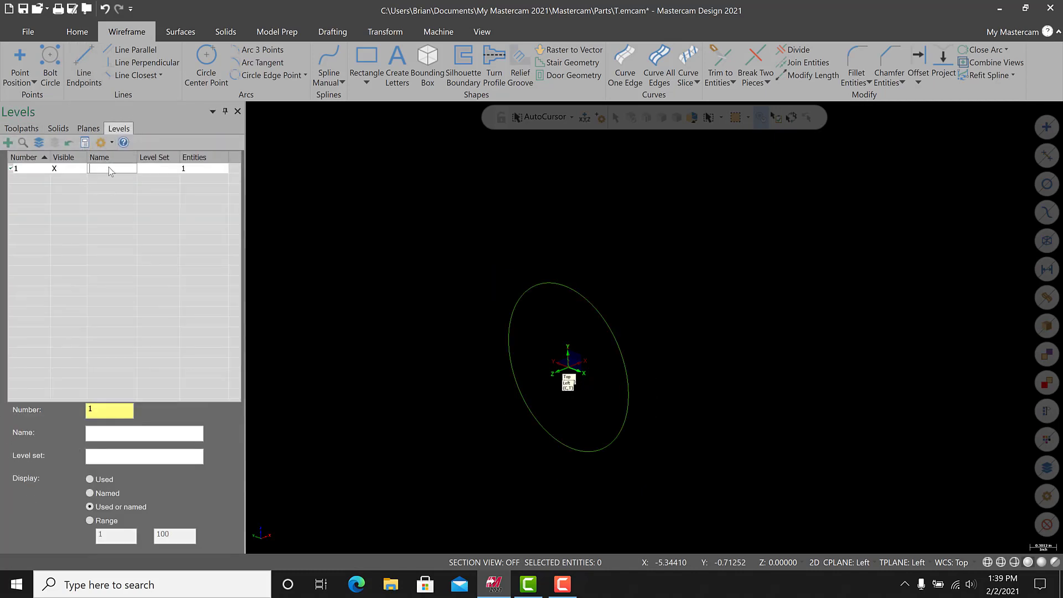
pyautogui.click(226, 32)
pyautogui.click(112, 62)
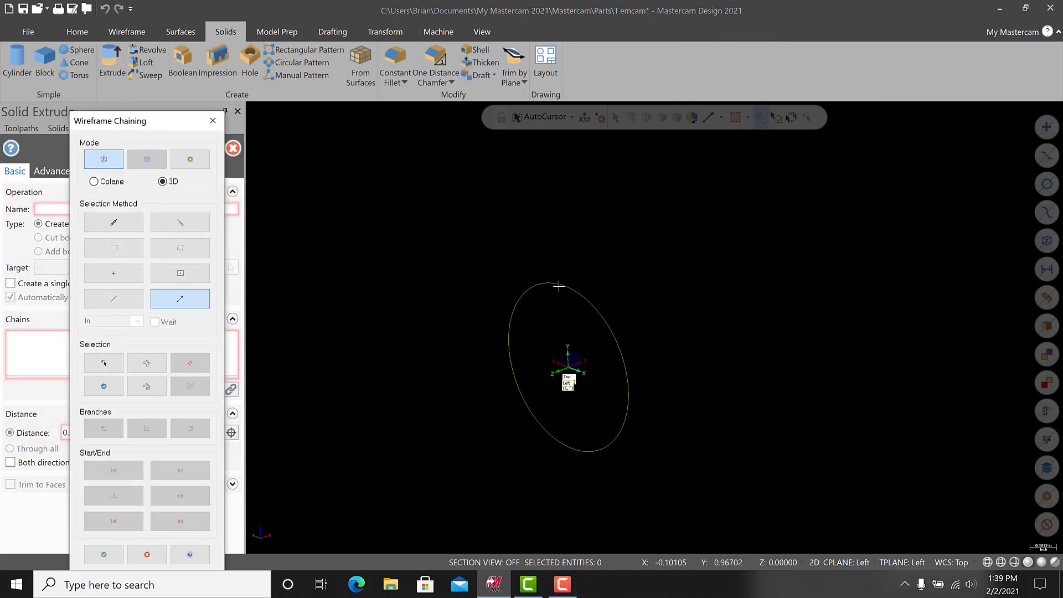
pyautogui.click(113, 222)
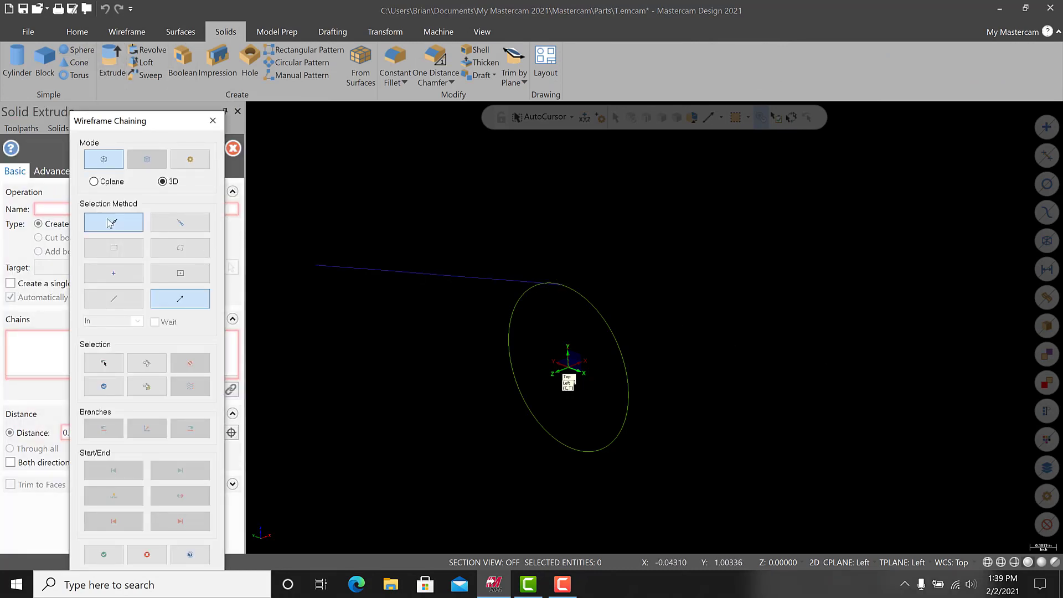
pyautogui.click(570, 287)
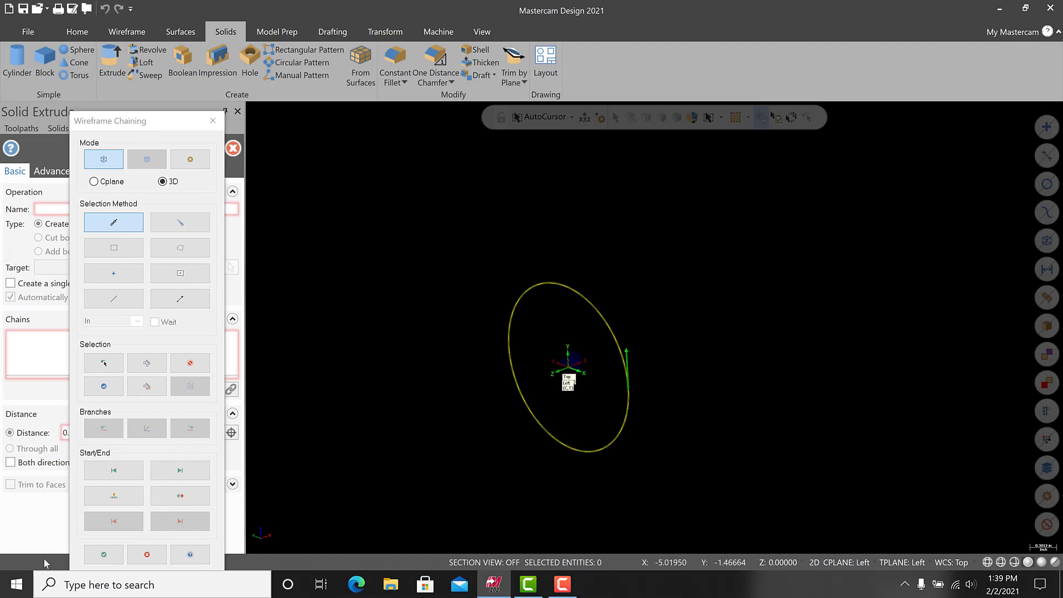
pyautogui.click(104, 554)
pyautogui.click(197, 389)
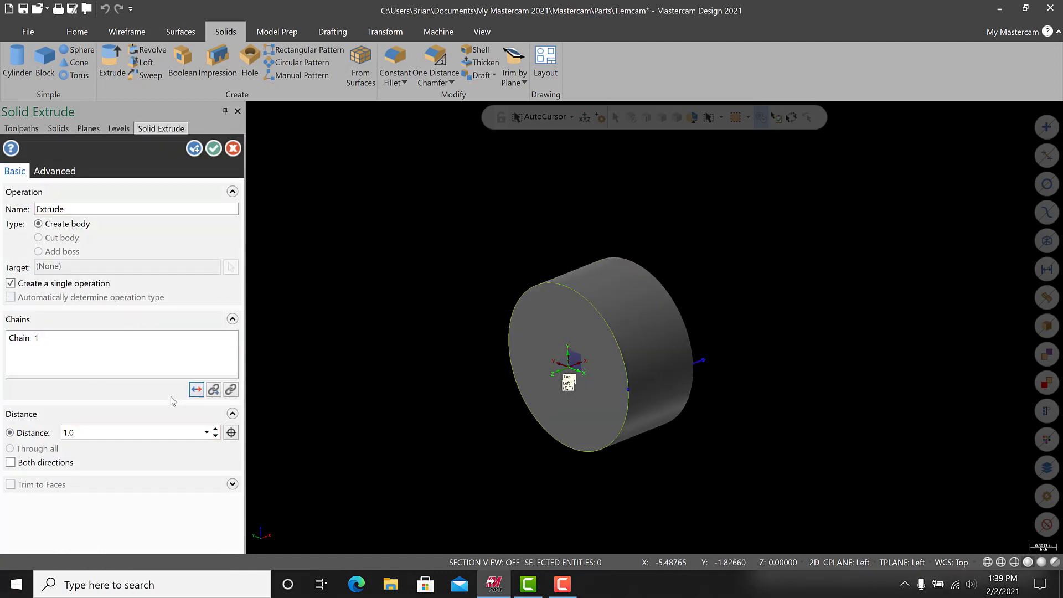
pyautogui.doubleClick(67, 433)
pyautogui.write('2')
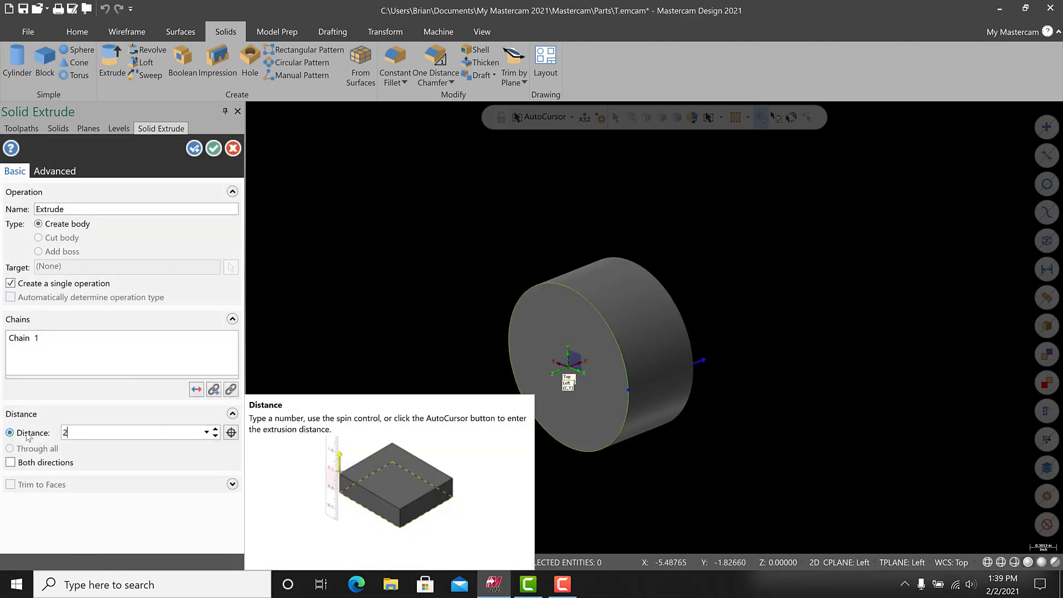
pyautogui.click(215, 149)
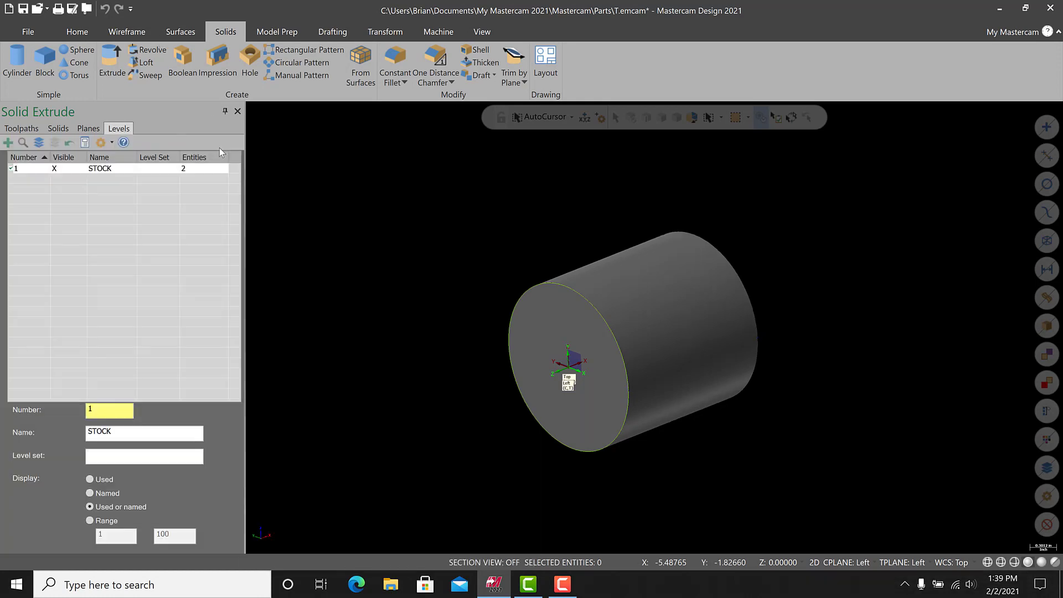
# Add level 2 named ENGRAVING as the active level and hide the STOCK level
pyautogui.click(8, 143)
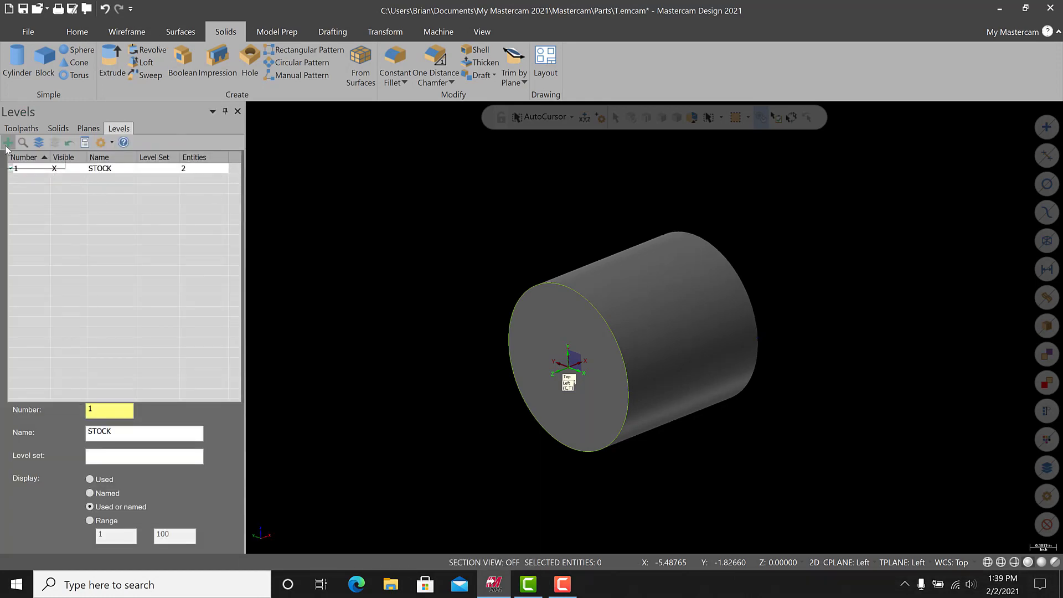
pyautogui.click(103, 178)
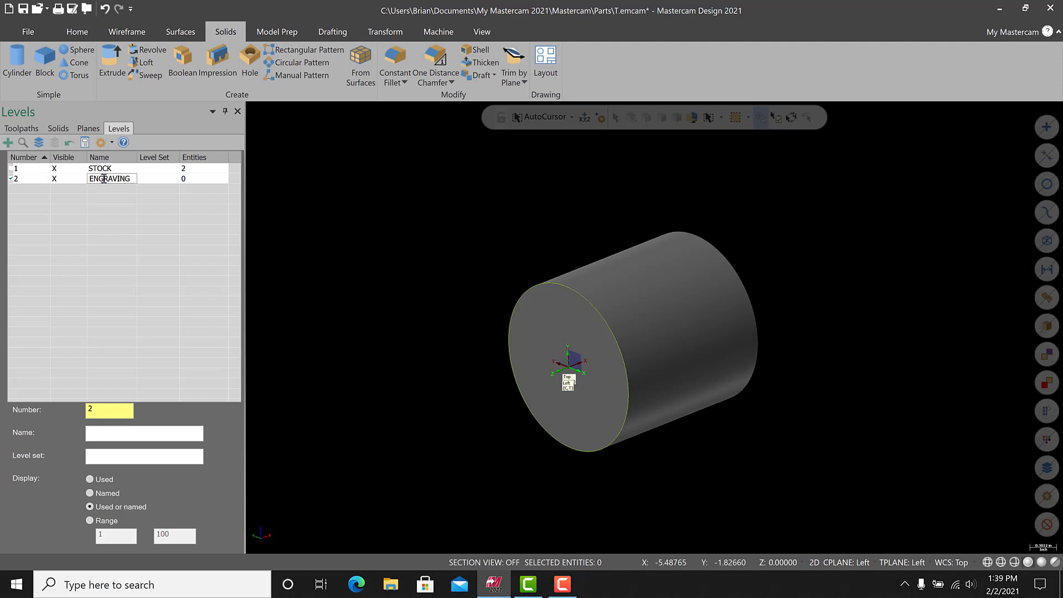
pyautogui.click(349, 253)
pyautogui.scroll(3, 633, 282)
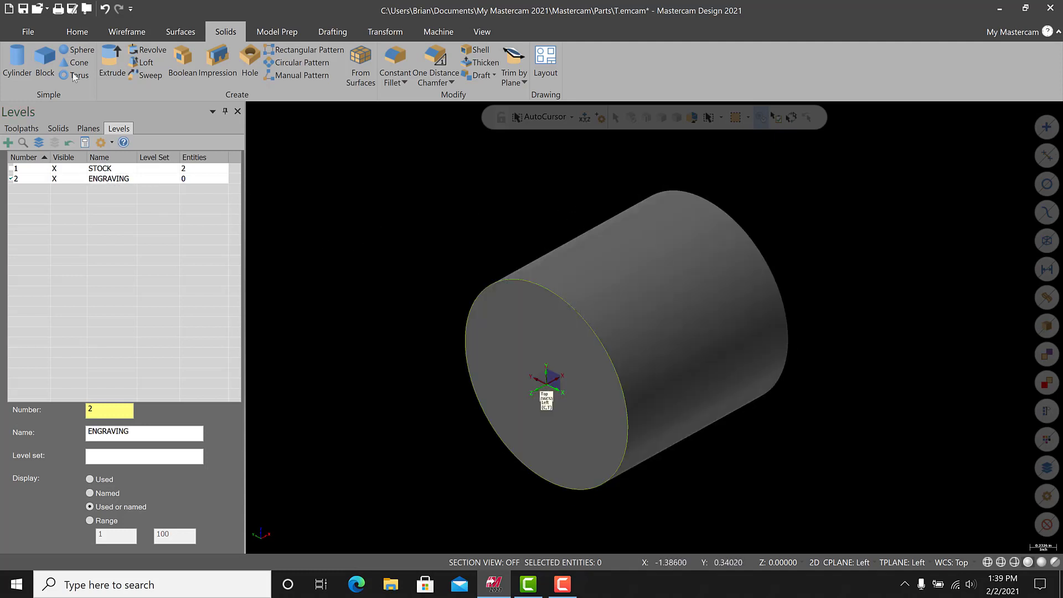
pyautogui.click(62, 170)
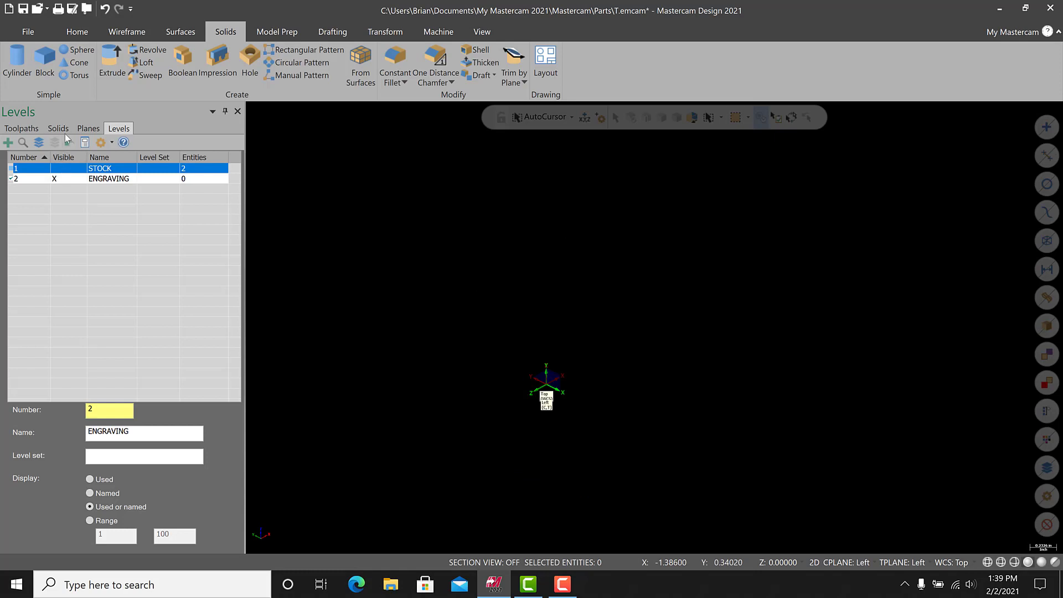
# Set the Top plane as the construction and tool plane and draw a 0.25 long line from the origin along the X axis
pyautogui.click(89, 129)
pyautogui.click(152, 171)
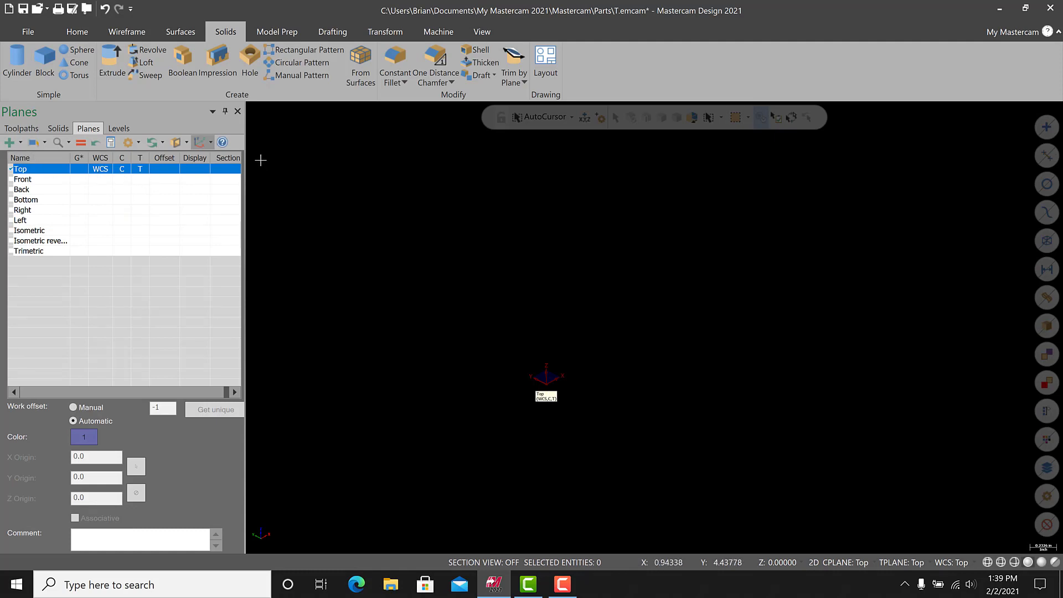
pyautogui.scroll(5, 558, 372)
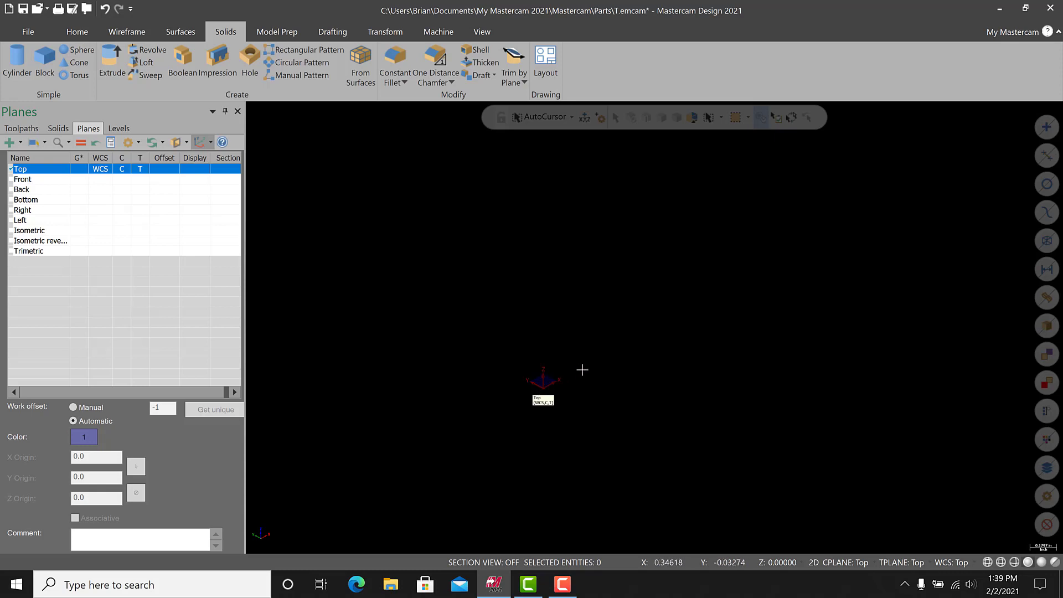
pyautogui.click(127, 31)
pyautogui.click(84, 69)
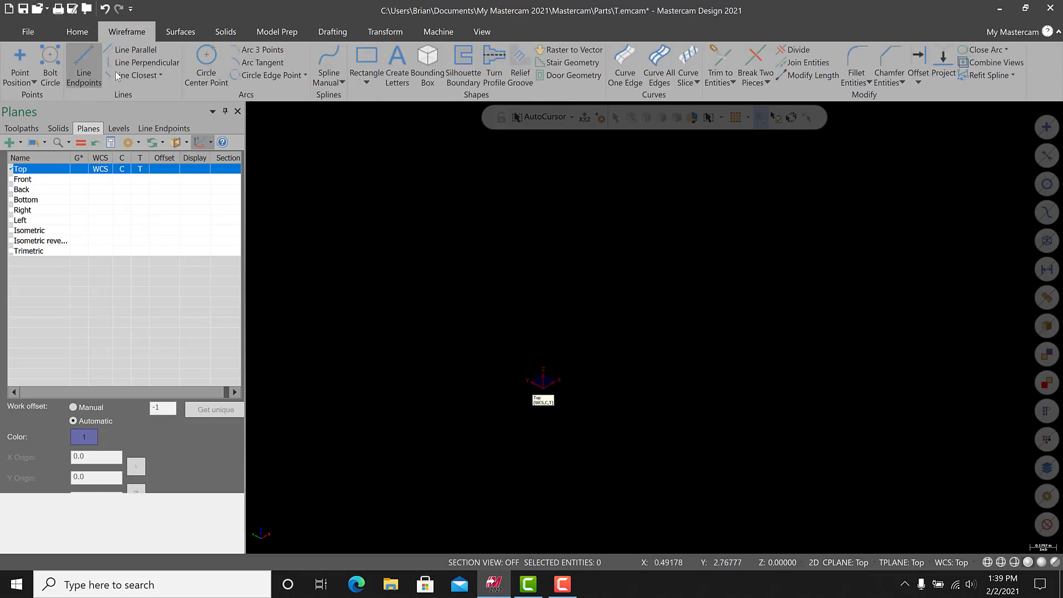
pyautogui.click(547, 390)
pyautogui.click(577, 371)
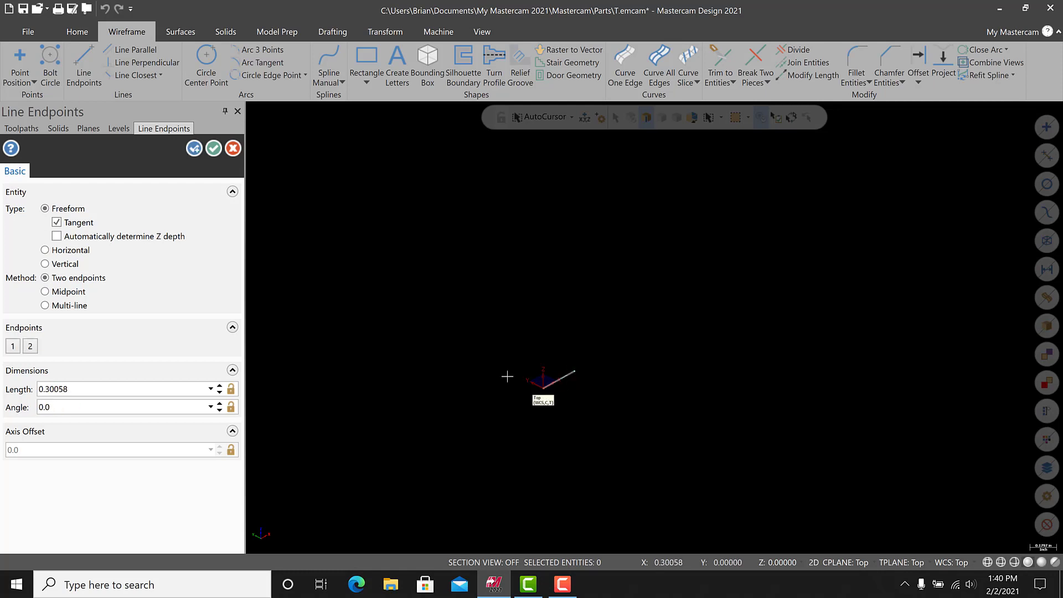
pyautogui.click(141, 390)
pyautogui.write('.25')
pyautogui.scroll(5, 563, 380)
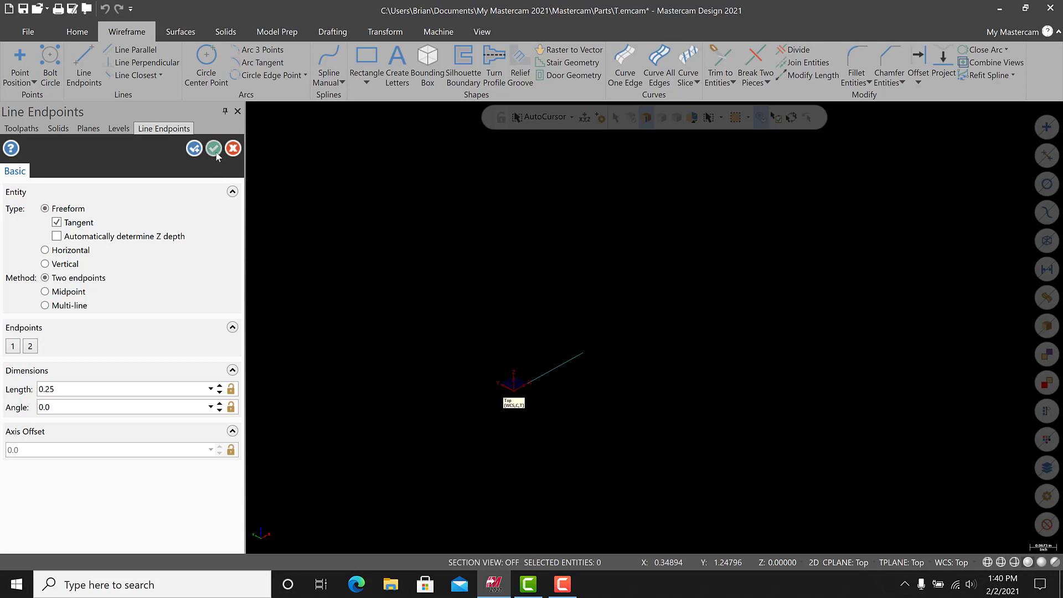
pyautogui.click(215, 151)
# Start Create Letters and enter HVCC as the letter text
pyautogui.scroll(-2, 615, 349)
pyautogui.scroll(-2, 778, 450)
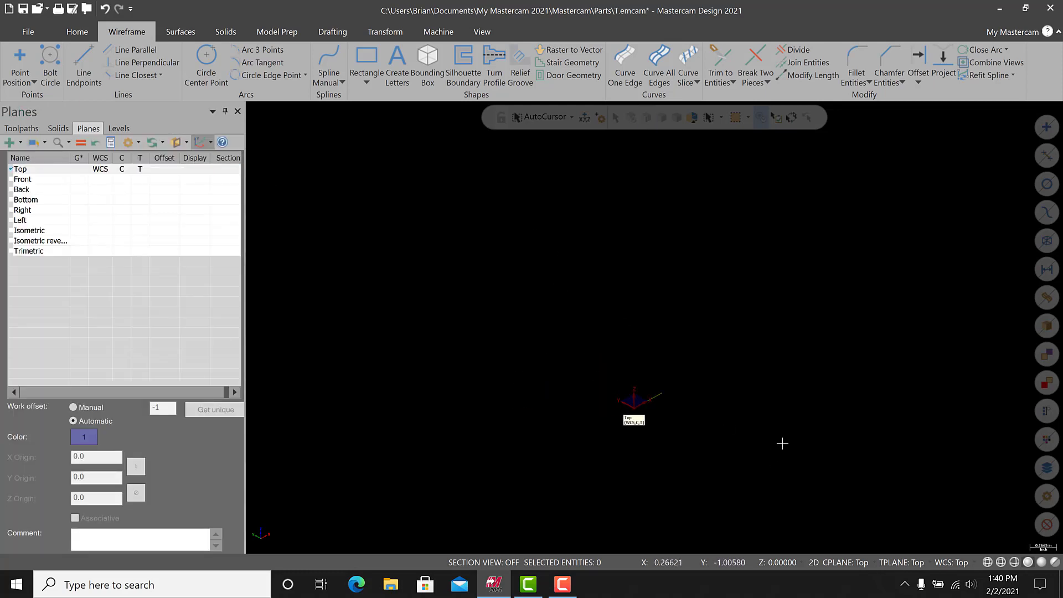
pyautogui.scroll(1, 783, 444)
pyautogui.scroll(-2, 808, 444)
pyautogui.scroll(2, 807, 445)
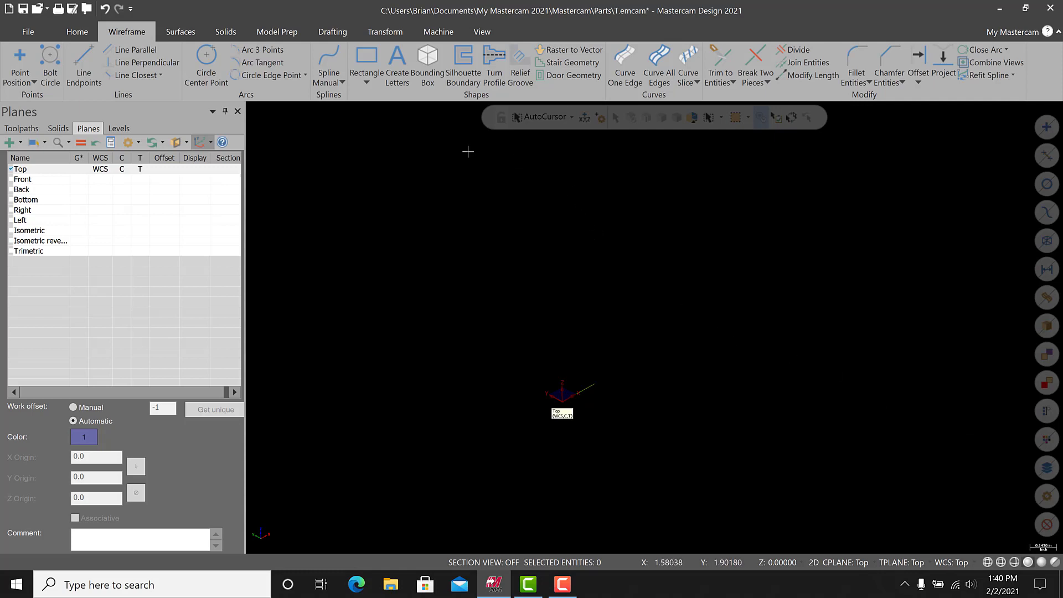
pyautogui.click(398, 66)
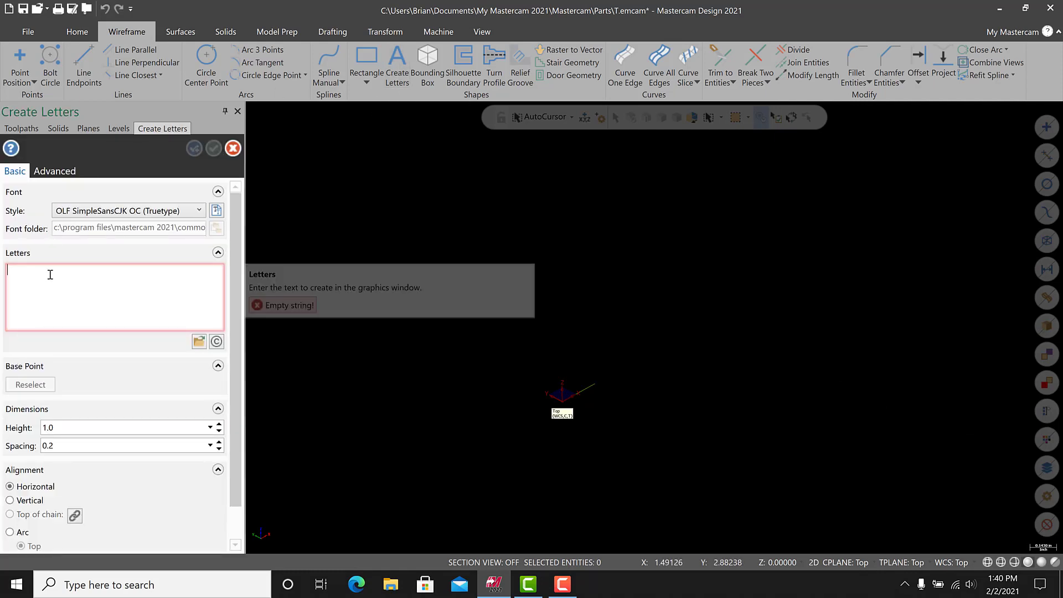
pyautogui.write('HVCC')
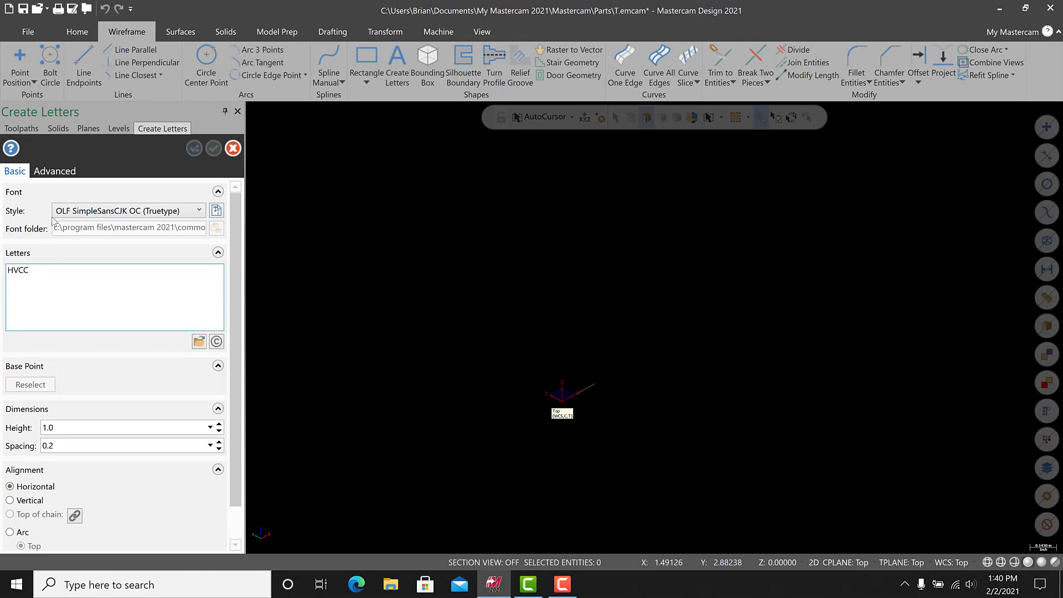
# Set the note text height to 0.5 and its font to Stick in the advanced drafting settings
pyautogui.click(58, 171)
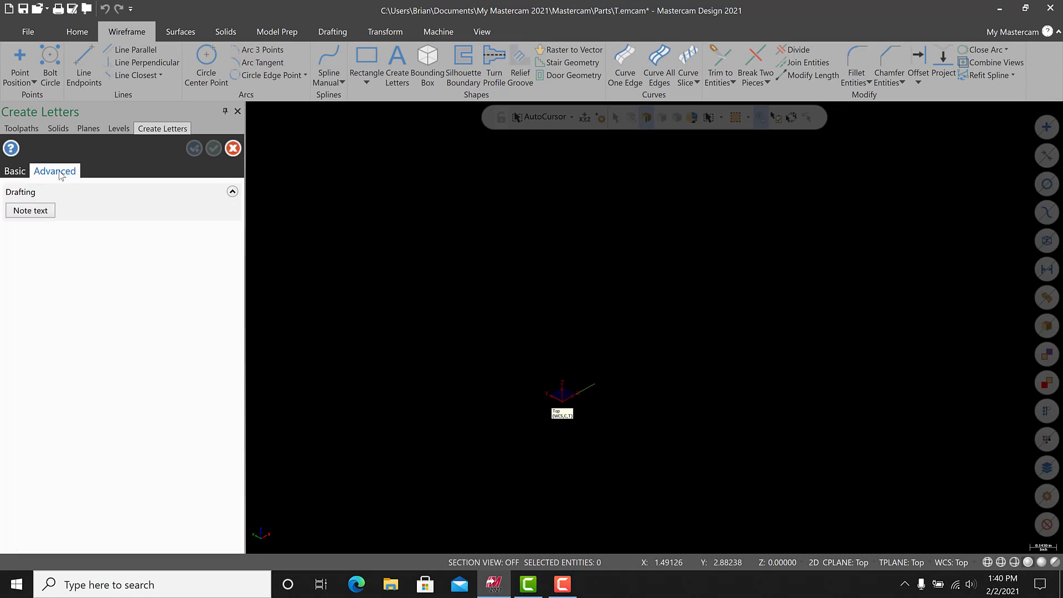
pyautogui.click(38, 211)
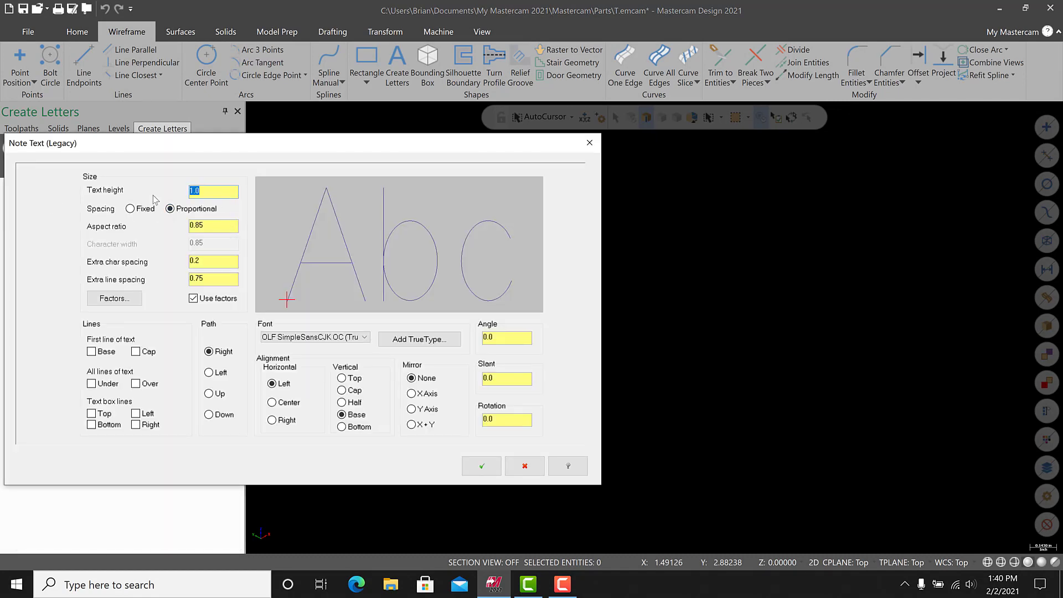
pyautogui.write('.5')
pyautogui.click(206, 224)
pyautogui.click(299, 338)
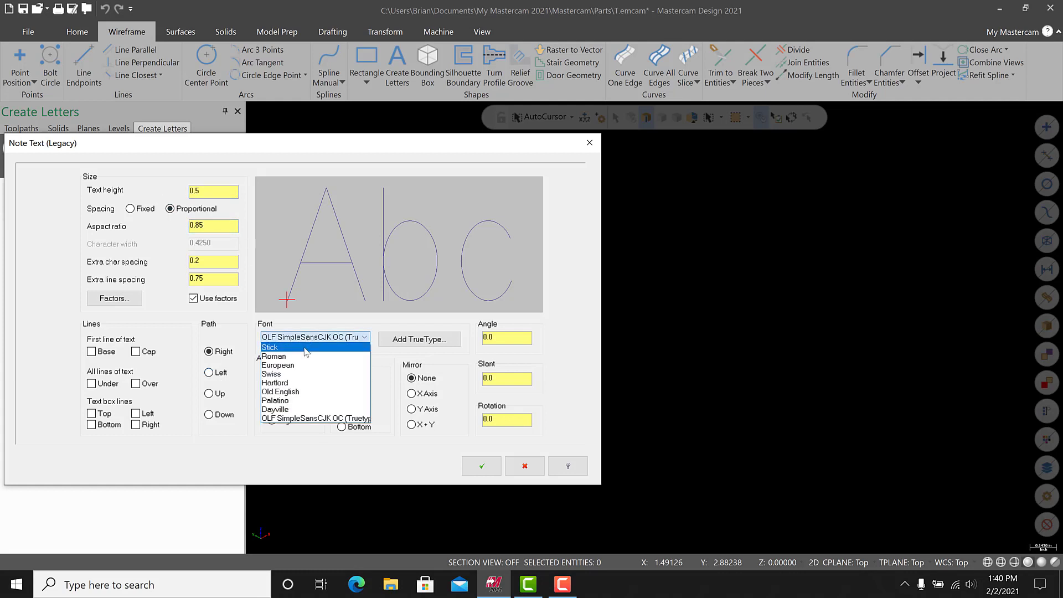
pyautogui.click(306, 351)
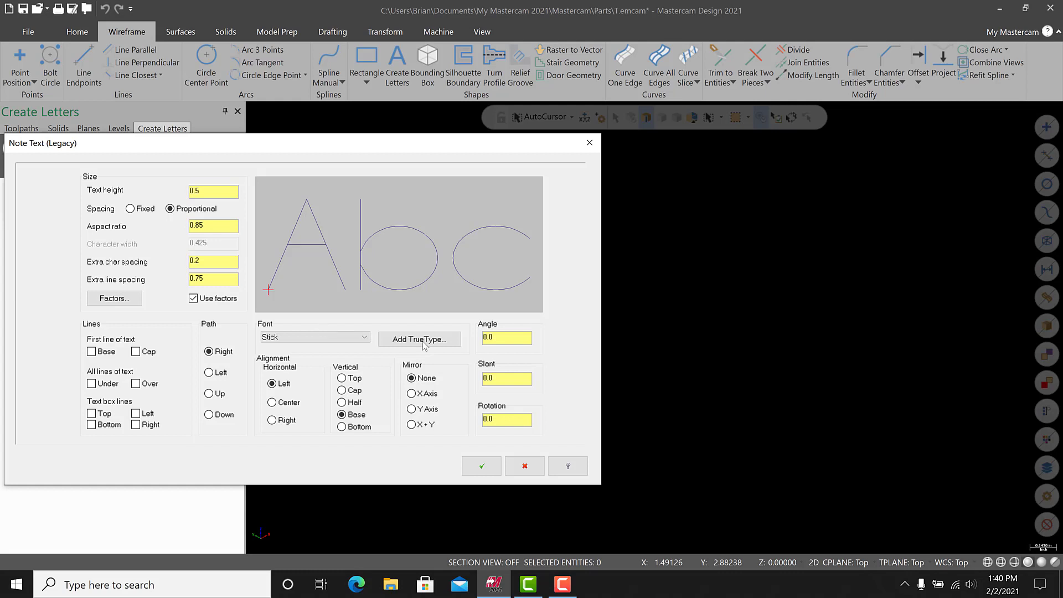
# Set the note text angle to -90 and its horizontal alignment to Center, applying the settings for this session only
pyautogui.doubleClick(518, 338)
pyautogui.press('BackSpace')
pyautogui.write('-90')
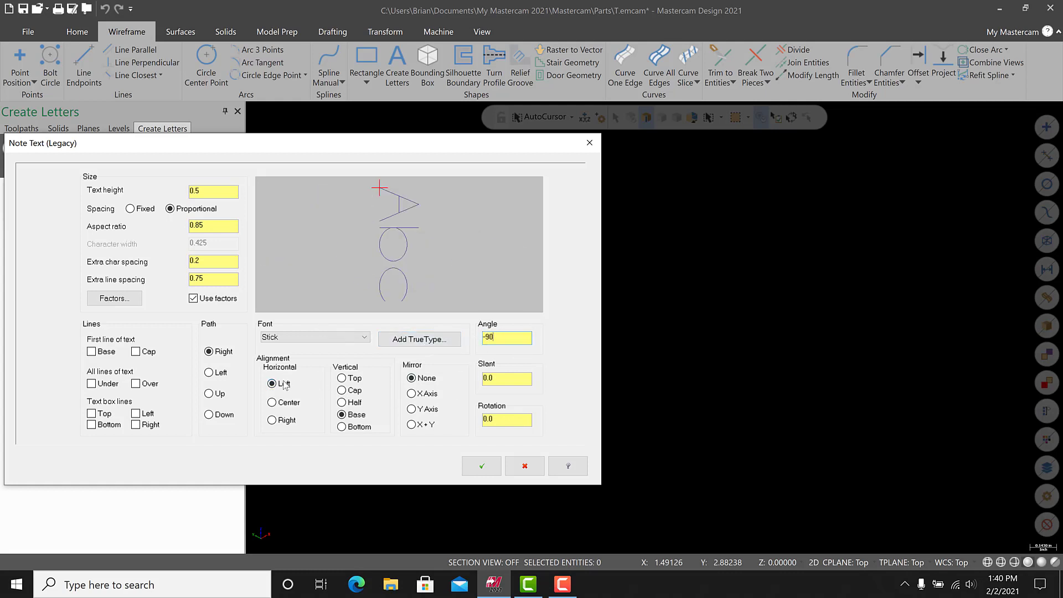
pyautogui.click(272, 403)
pyautogui.click(276, 385)
pyautogui.click(276, 420)
pyautogui.click(272, 403)
pyautogui.click(485, 469)
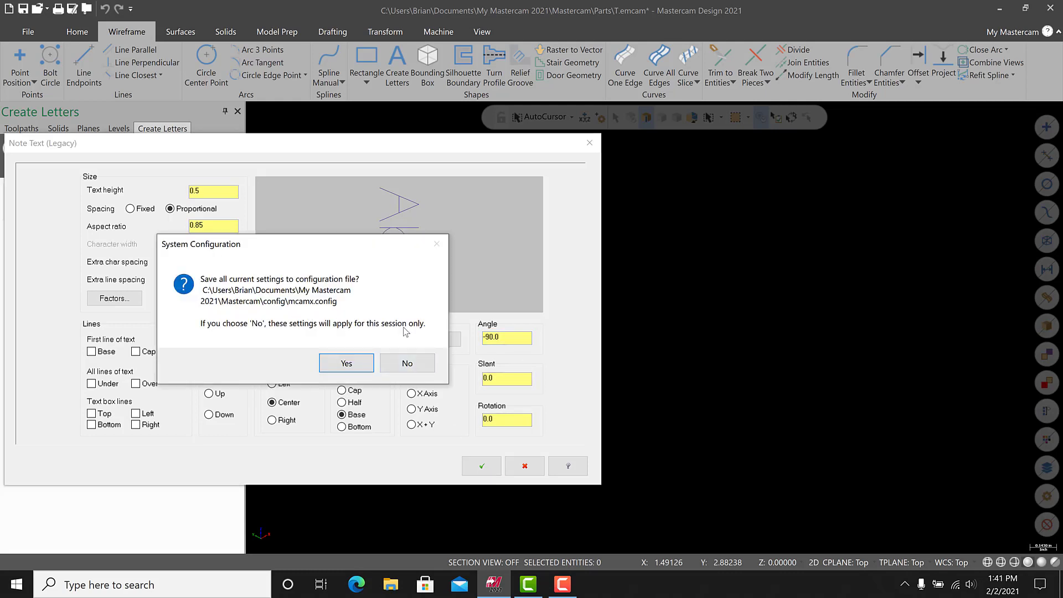
pyautogui.click(407, 363)
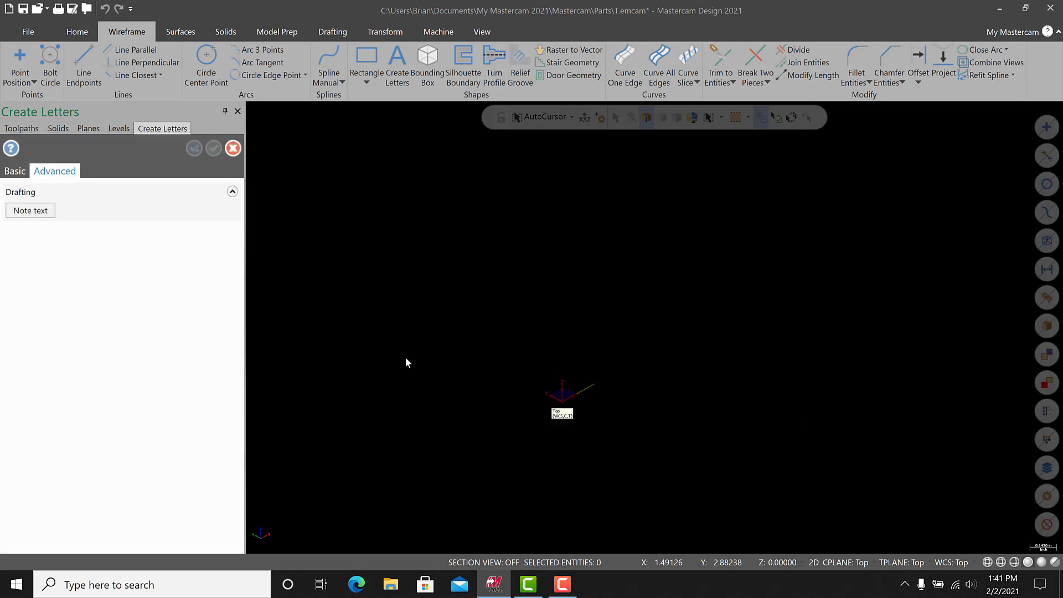
pyautogui.scroll(-1, 618, 302)
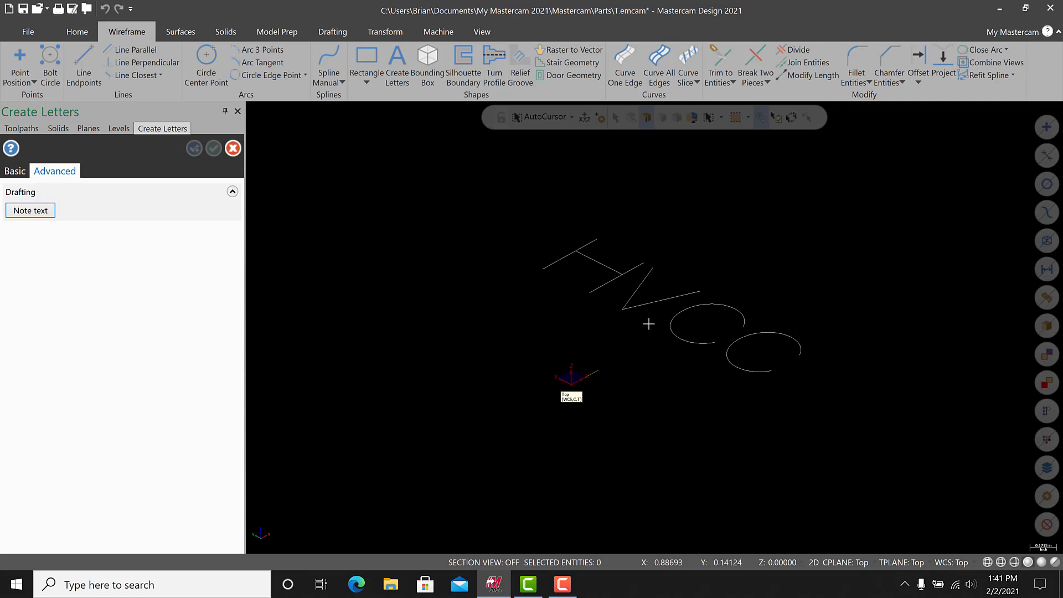
# Place the HVCC letters at the outer endpoint of the 0.25 line and accept them
pyautogui.click(599, 368)
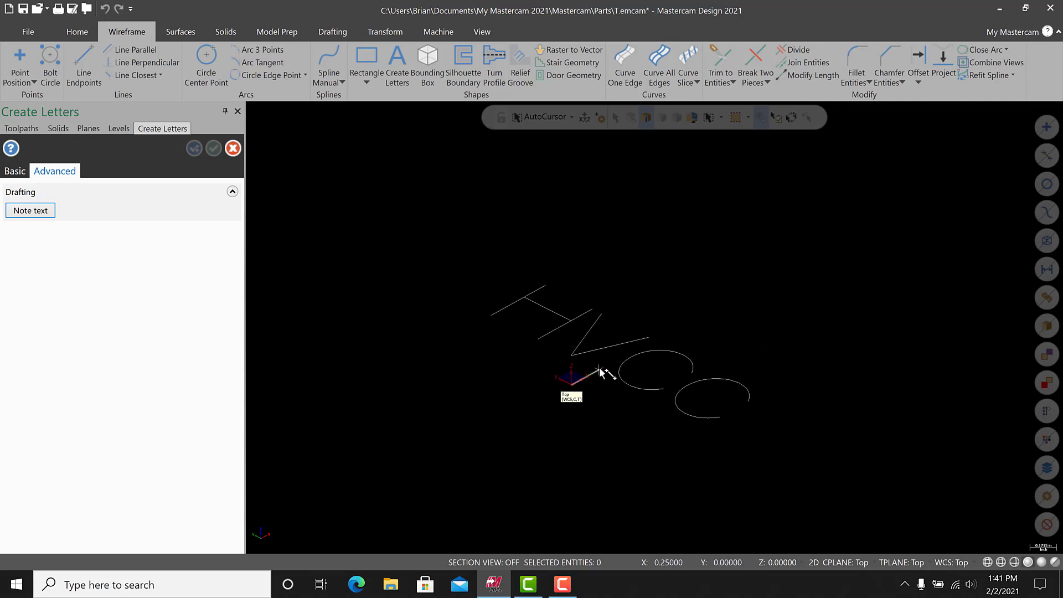
pyautogui.scroll(-2, 665, 375)
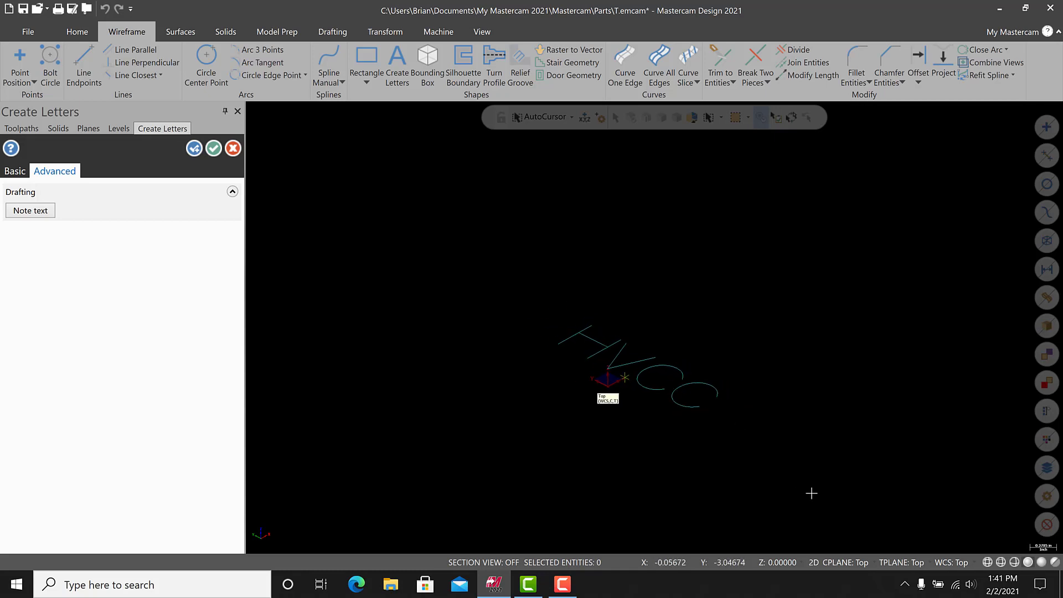
pyautogui.click(214, 148)
pyautogui.scroll(-2, 883, 369)
pyautogui.scroll(2, 883, 369)
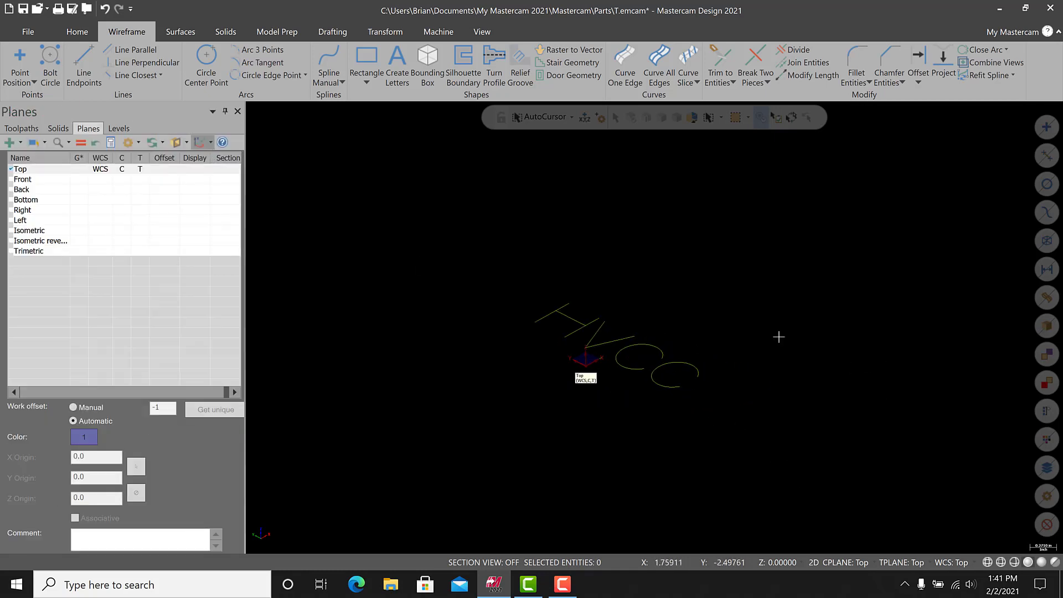
# Toggle the STOCK level's visibility, leaving it shown together with the ENGRAVING level
pyautogui.click(118, 128)
pyautogui.click(73, 170)
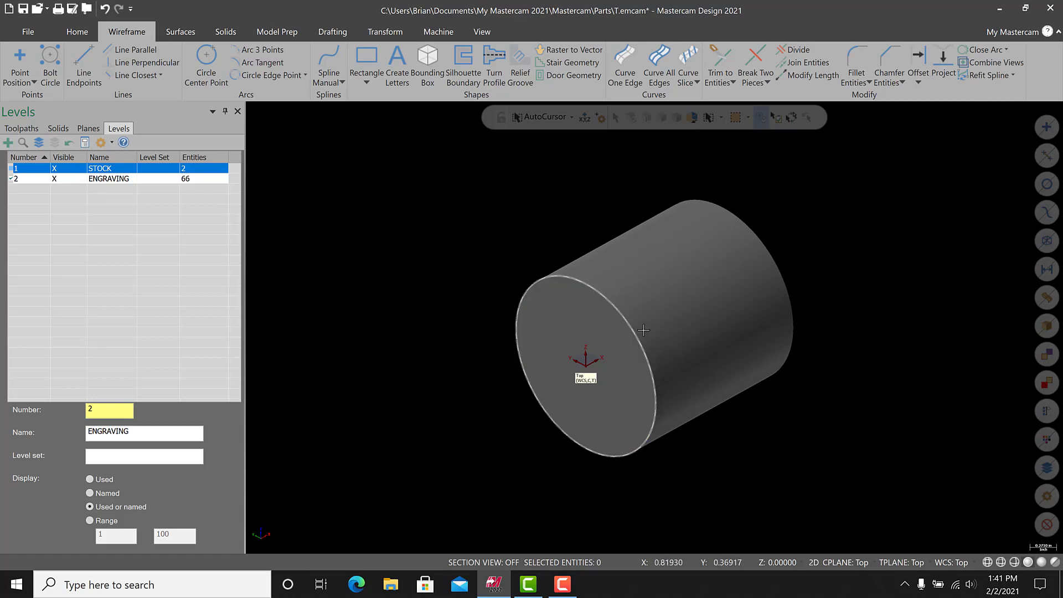
pyautogui.click(79, 171)
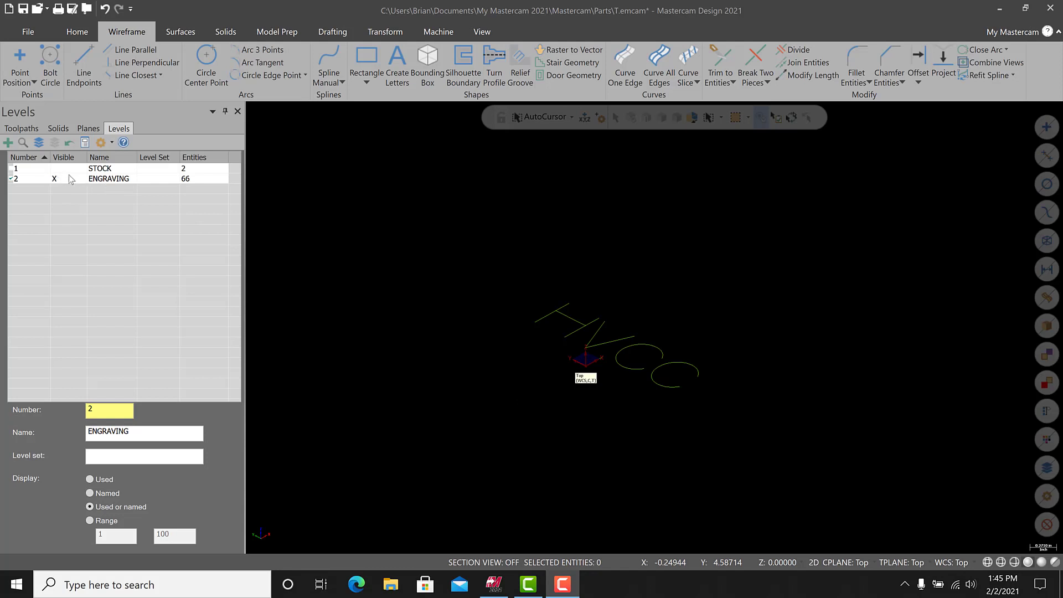
pyautogui.click(67, 170)
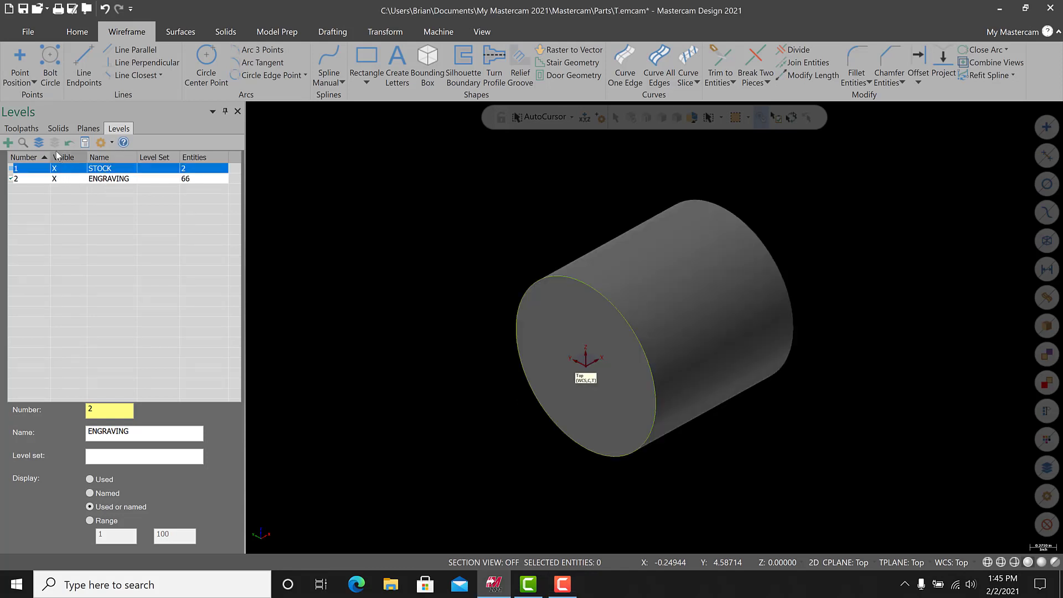
# Add a mill machine group using the GENERIC HAAS 4X MILL machine definition
pyautogui.click(22, 128)
pyautogui.click(438, 32)
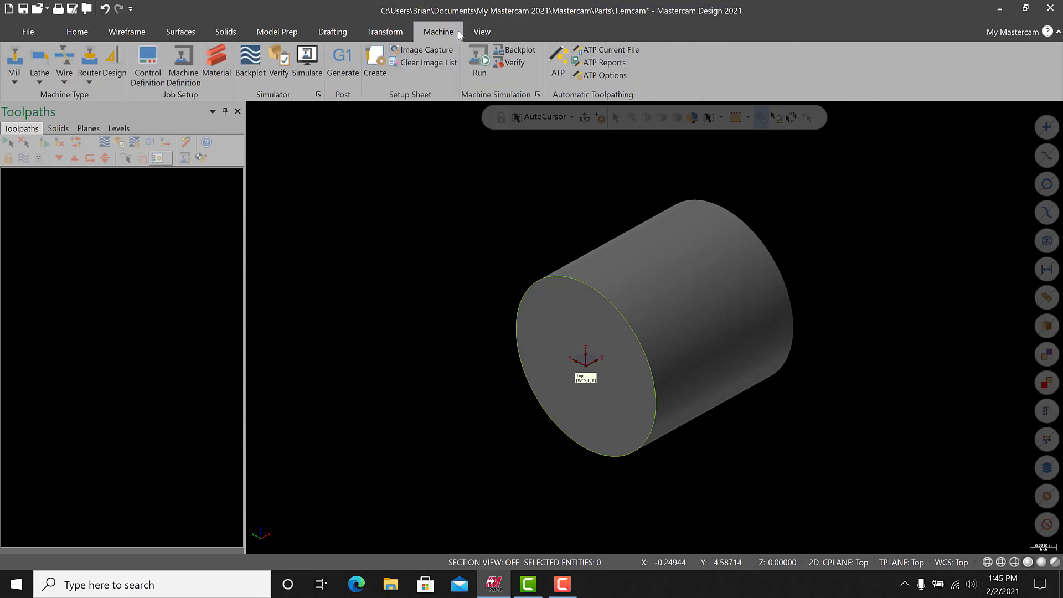
pyautogui.click(14, 78)
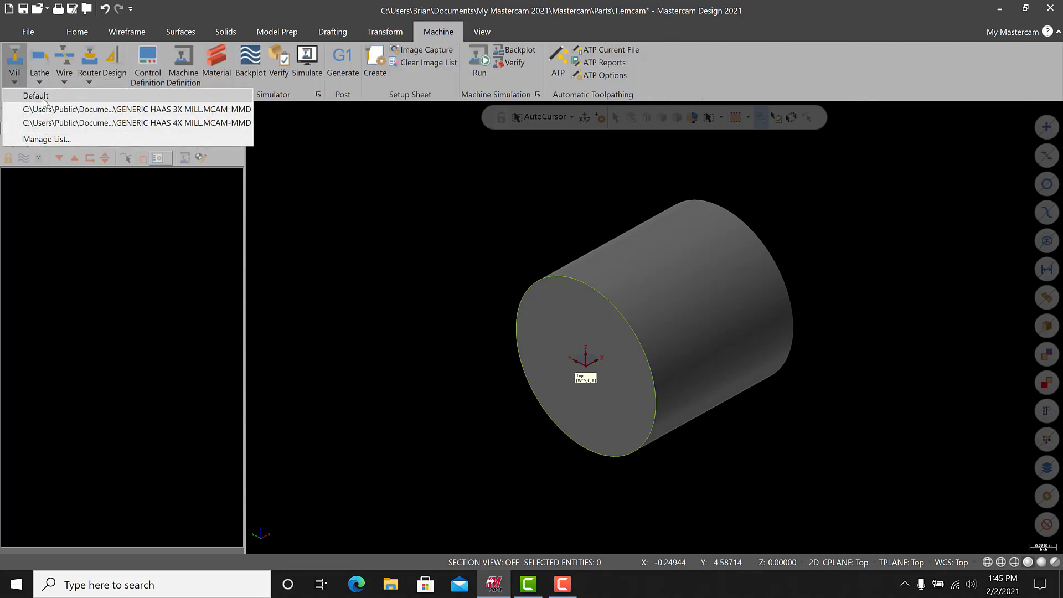
pyautogui.click(60, 126)
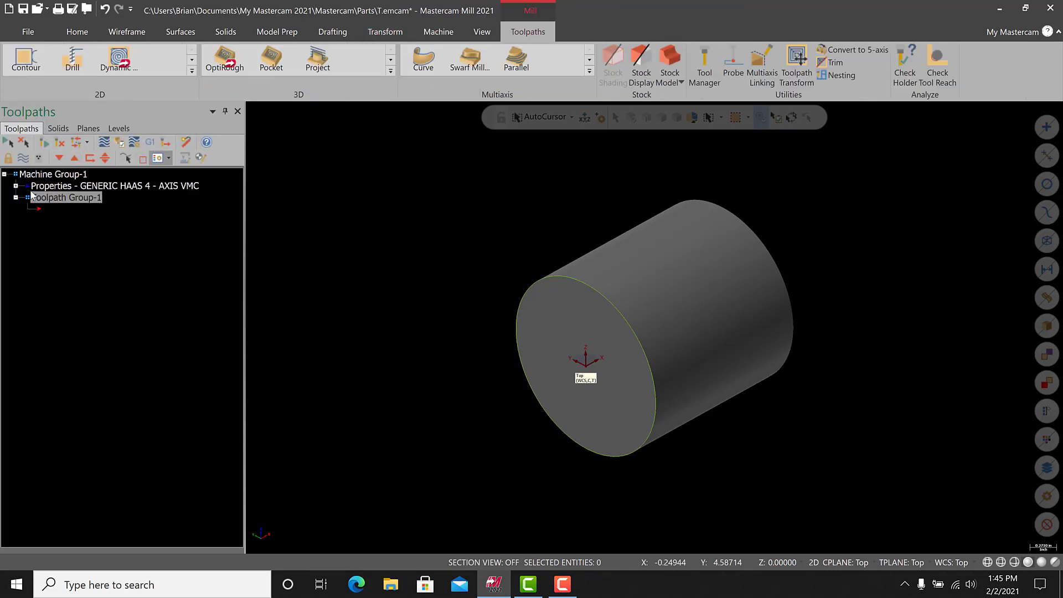
# Rename the machine group's first toolpath group as STOCK
pyautogui.click(75, 197)
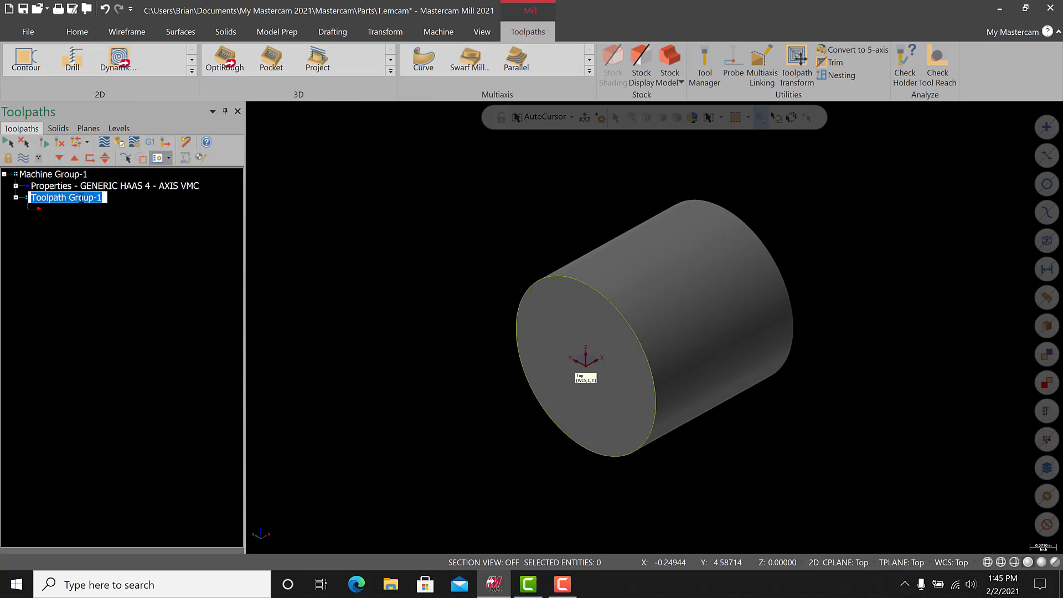
pyautogui.write('STOCK')
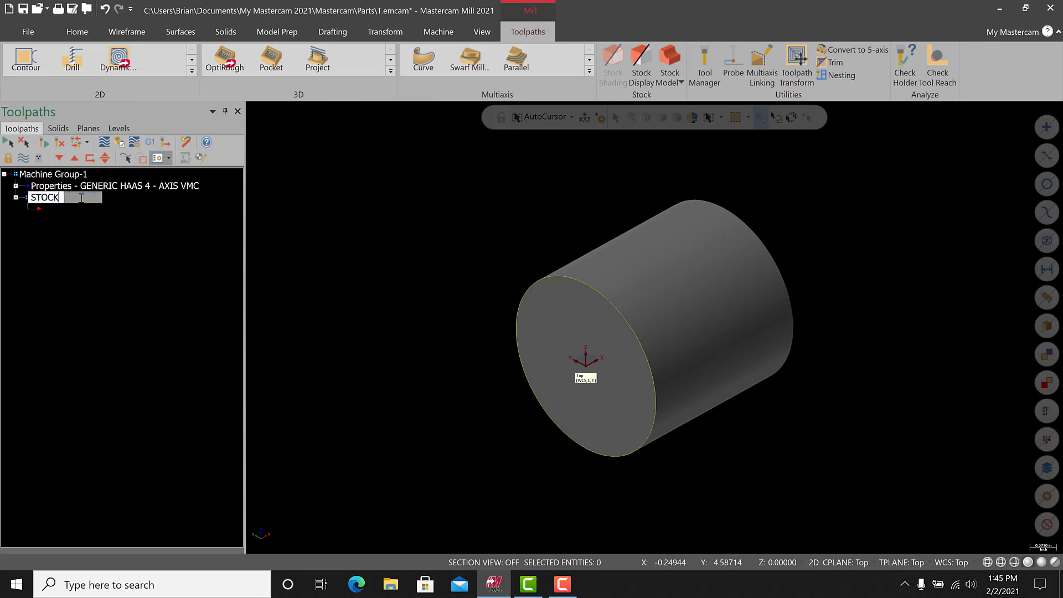
pyautogui.press('Return')
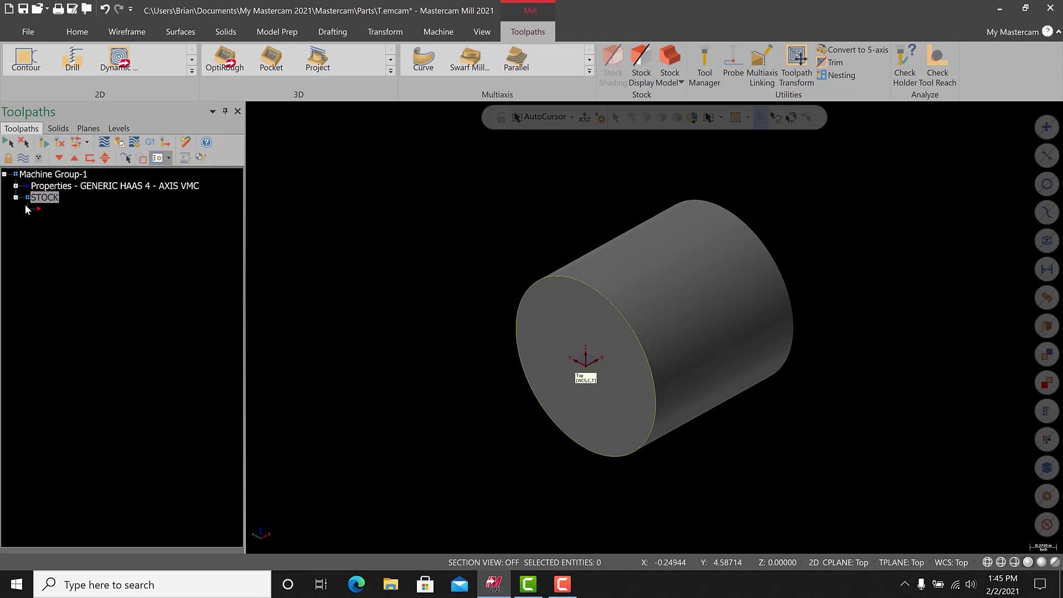
# Create a second toolpath group in the machine group and name it ENGRAVING
pyautogui.rightClick(33, 174)
pyautogui.moveTo(76, 252)
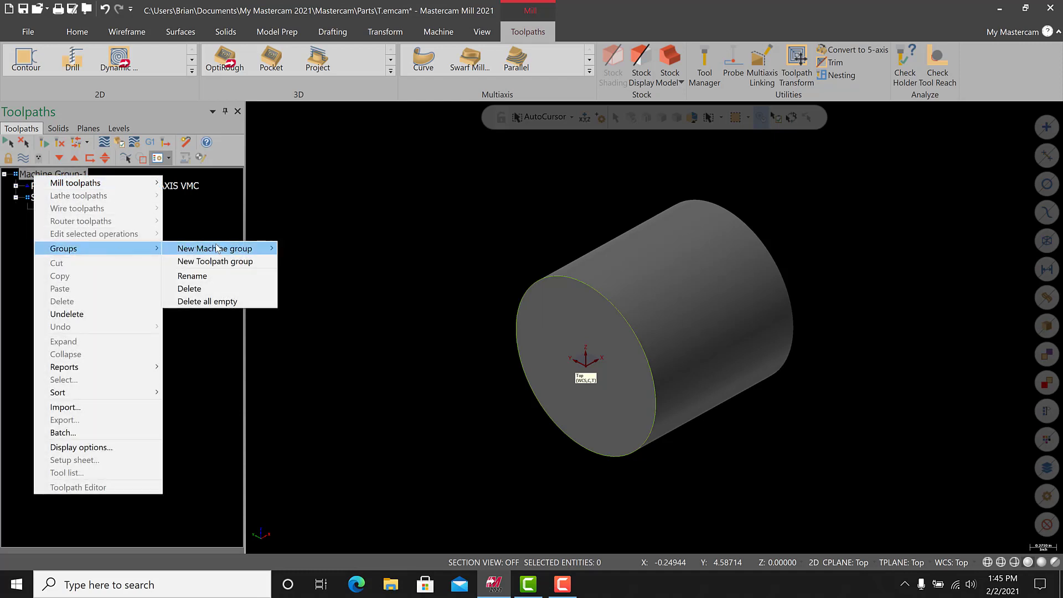
pyautogui.click(216, 258)
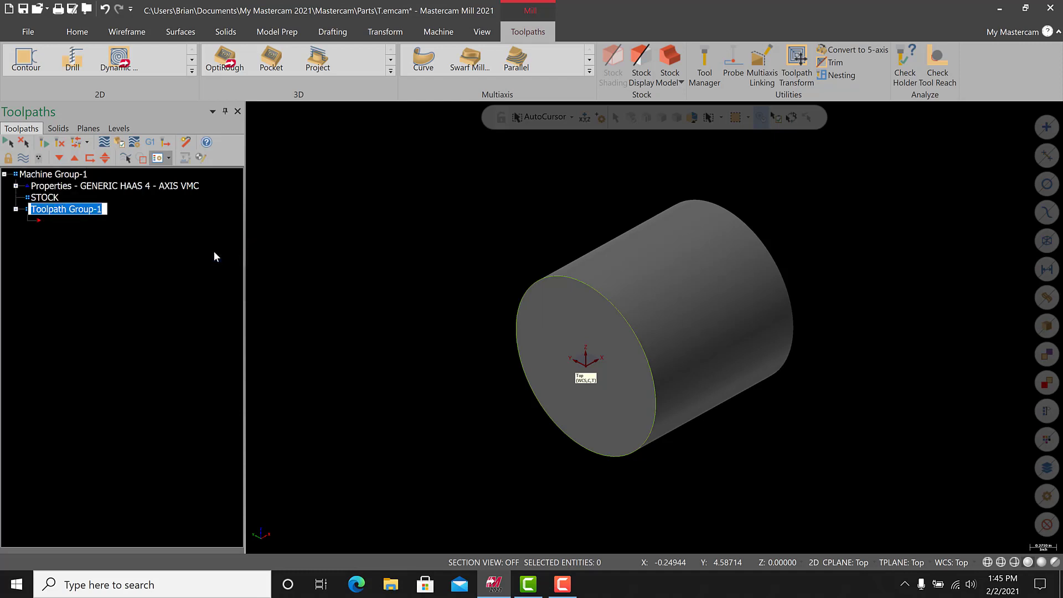
pyautogui.write('ENGRAVING')
pyautogui.press('Return')
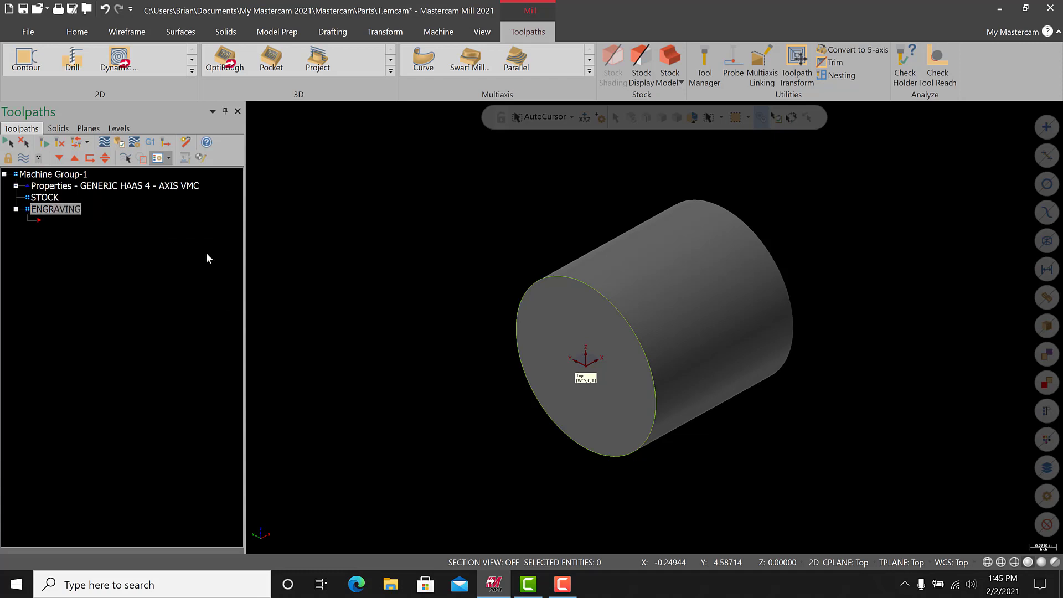
# Start a stock model named STOCK in the STOCK toolpath group, using the cylinder solid as its initial model shape
pyautogui.click(40, 198)
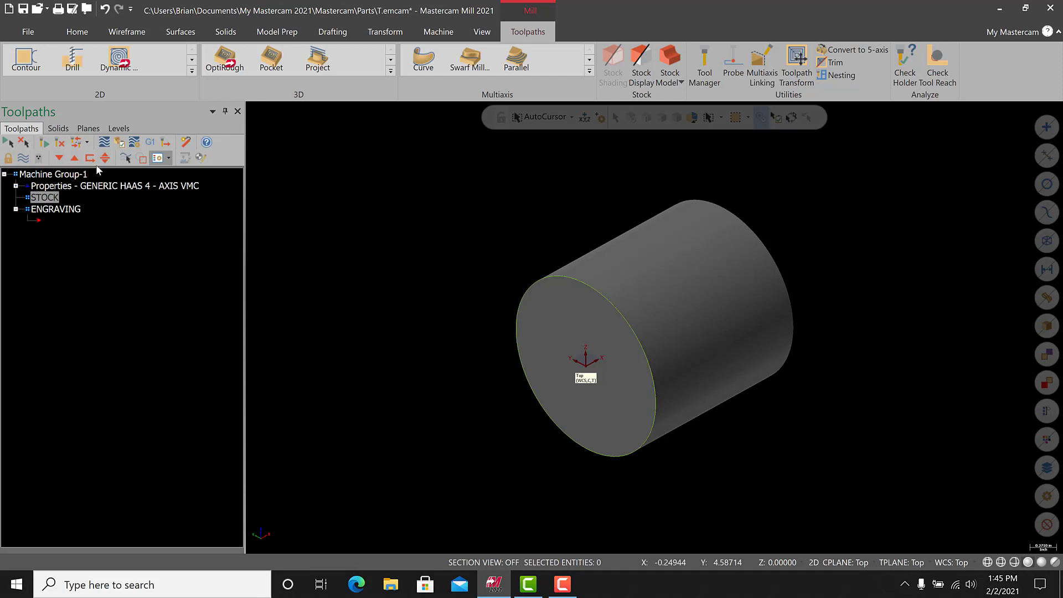
pyautogui.click(62, 163)
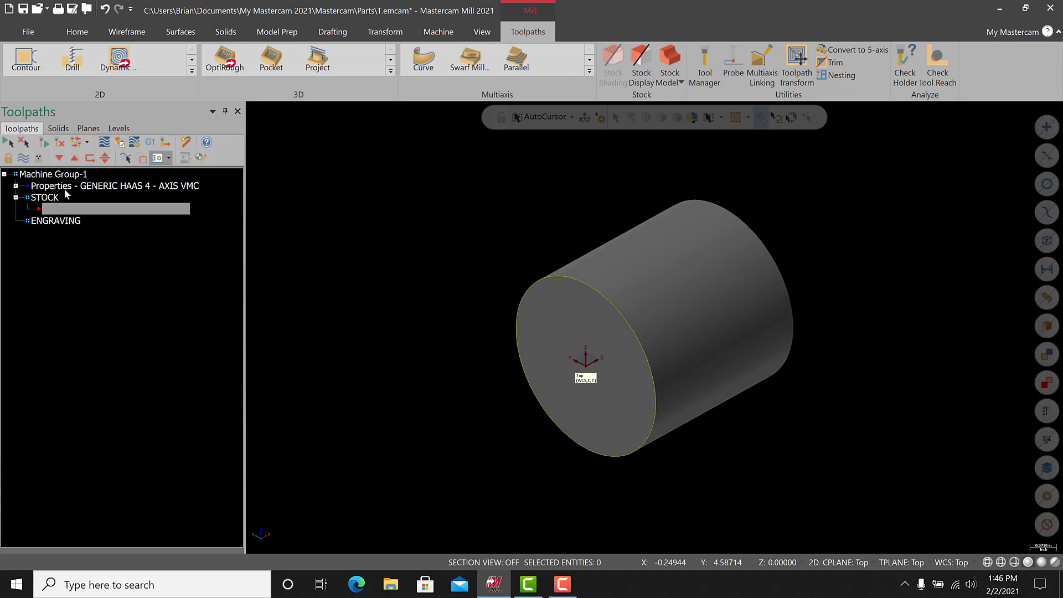
pyautogui.click(670, 60)
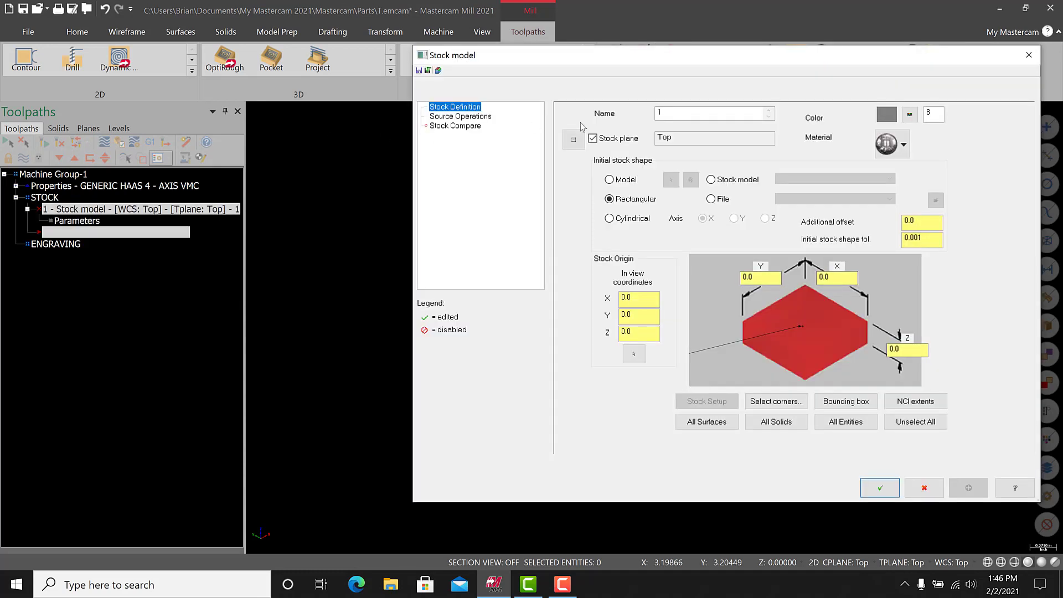
pyautogui.doubleClick(702, 113)
pyautogui.click(609, 180)
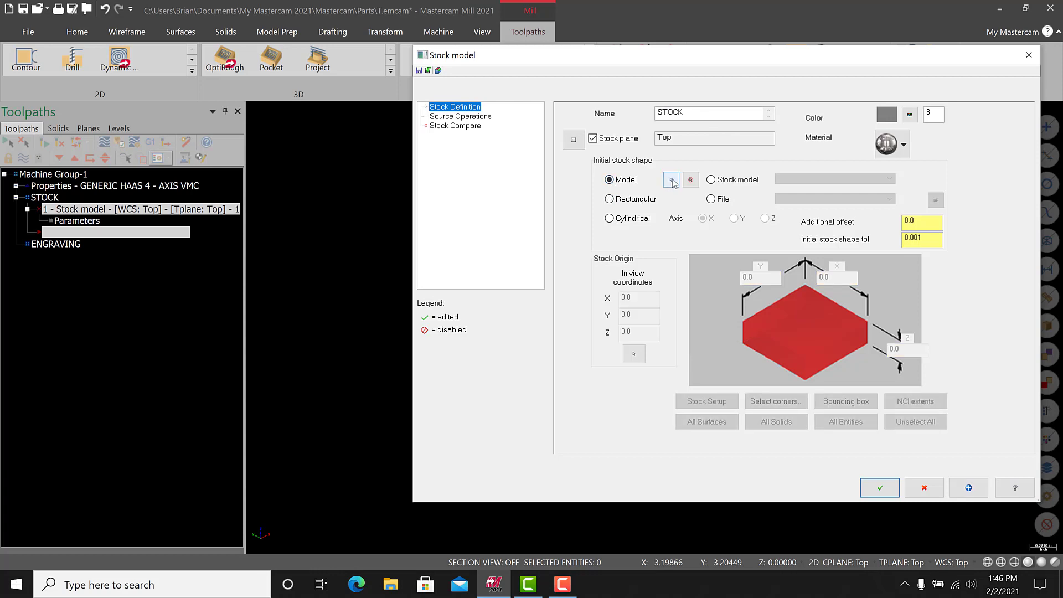
pyautogui.click(671, 179)
pyautogui.click(641, 290)
pyautogui.click(611, 147)
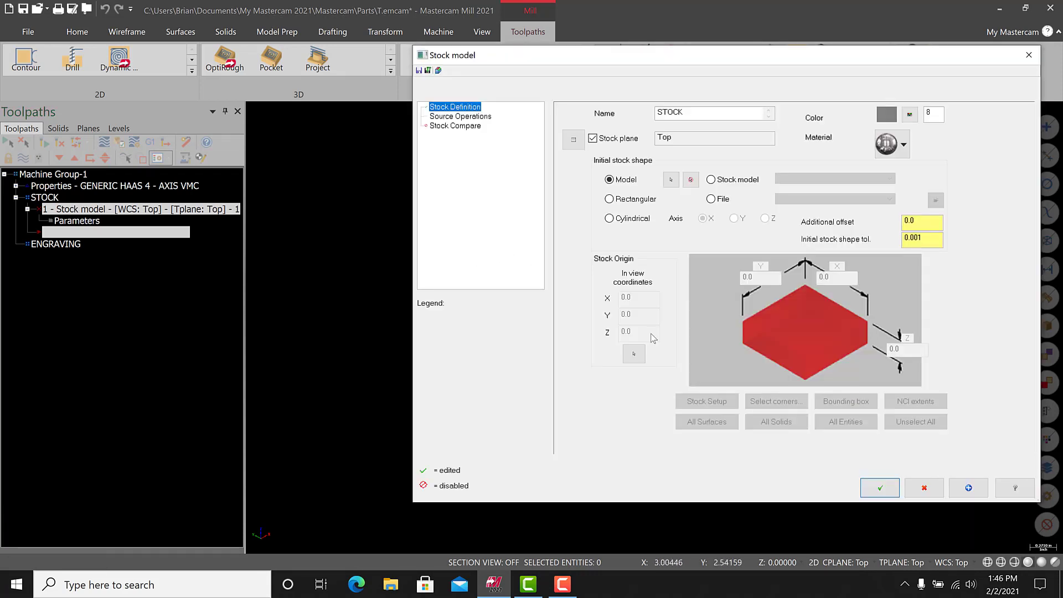
# Set the stock model's color to red 217 and its material to the first Glass option, and create it
pyautogui.click(910, 115)
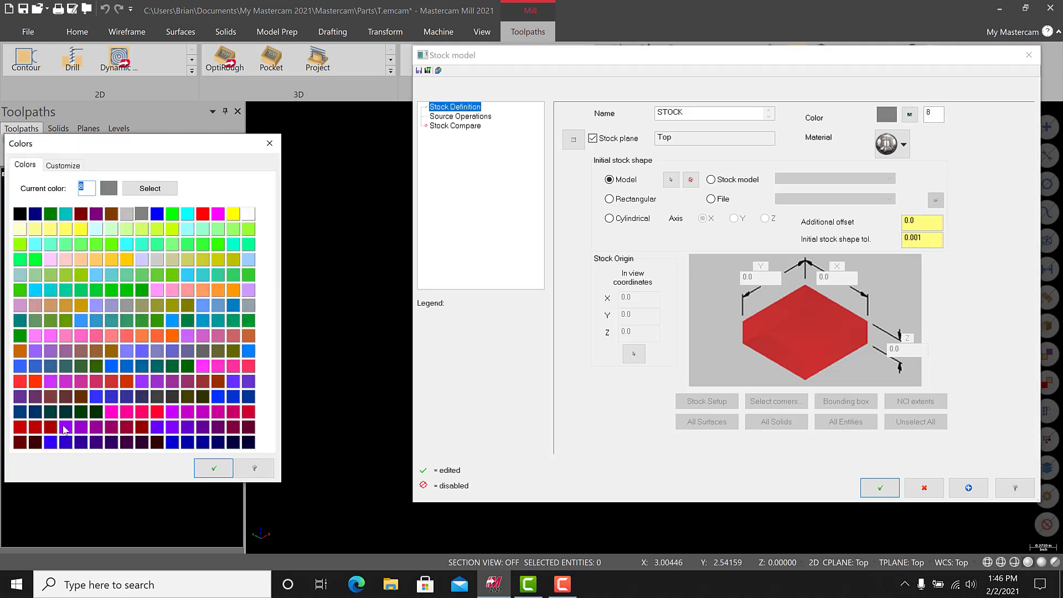
pyautogui.click(158, 412)
pyautogui.click(213, 469)
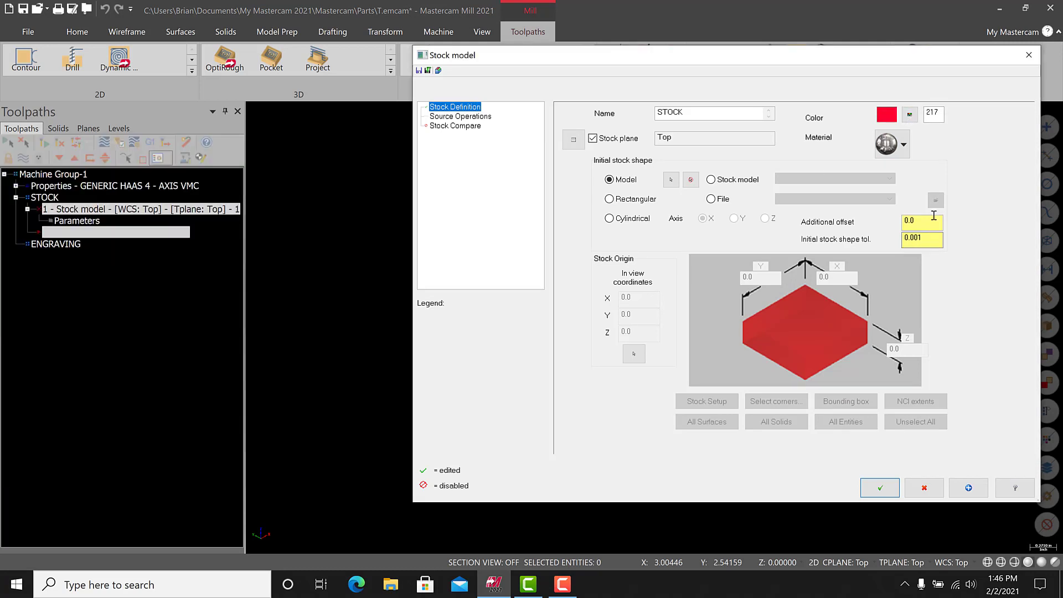
pyautogui.click(904, 144)
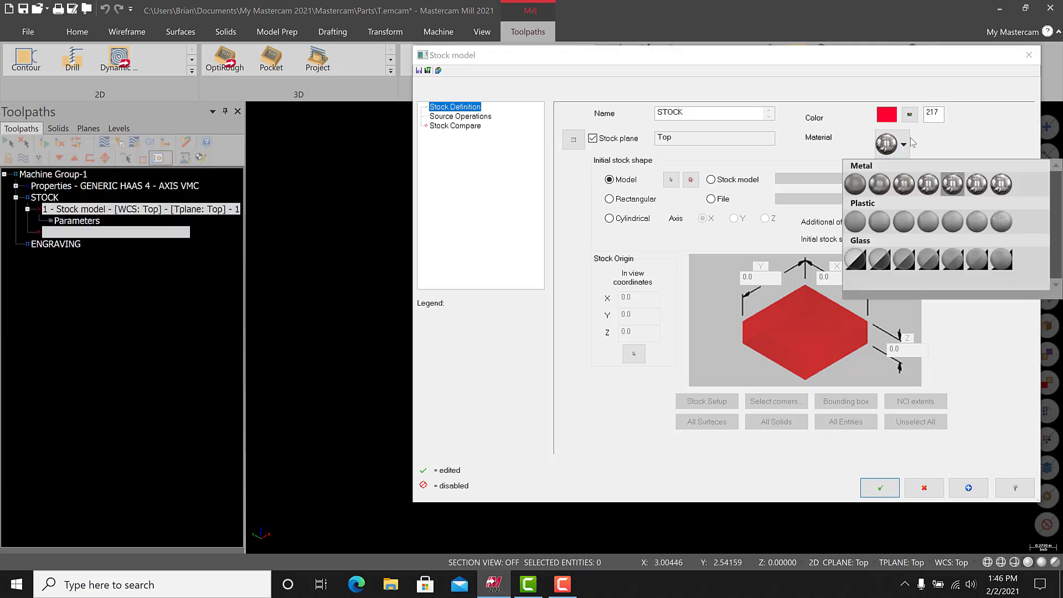
pyautogui.click(856, 259)
pyautogui.click(882, 488)
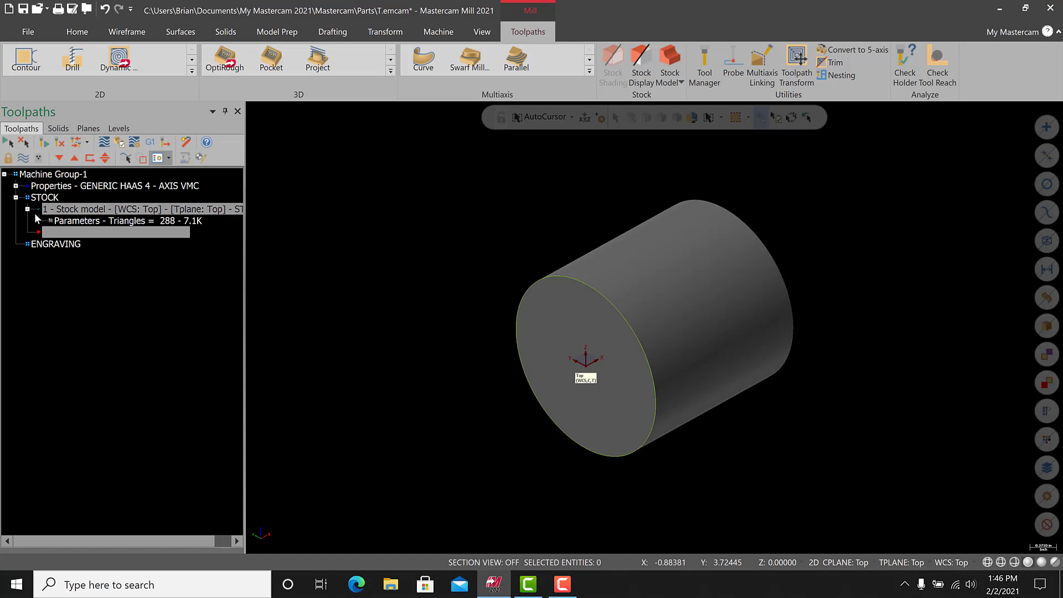
# Enable sequential tool numbering and duplicate tool number warnings in the machine group's tool settings, and move the insert position into the ENGRAVING group
pyautogui.click(16, 187)
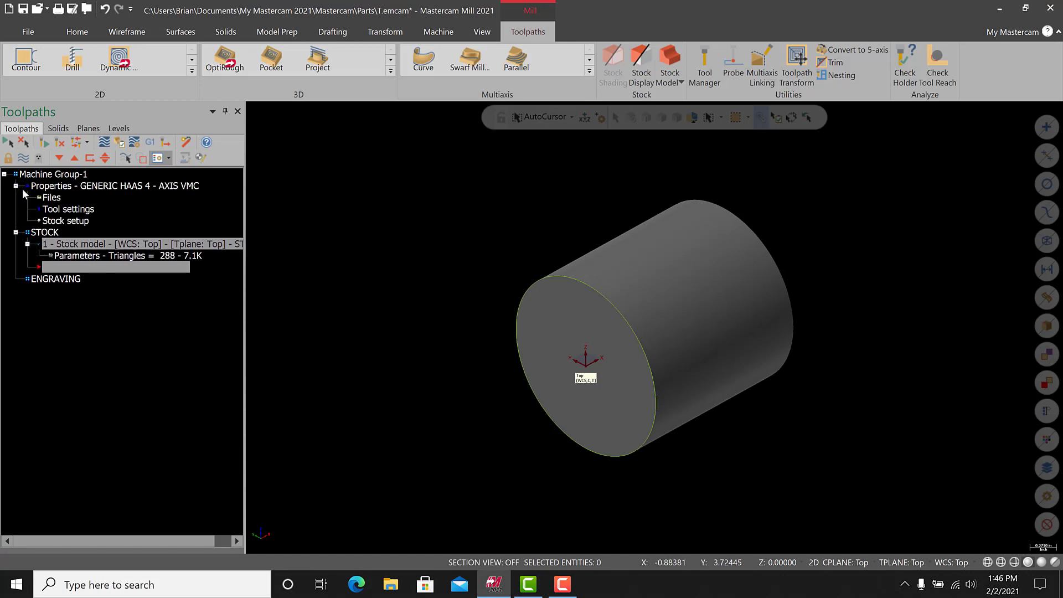
pyautogui.click(67, 209)
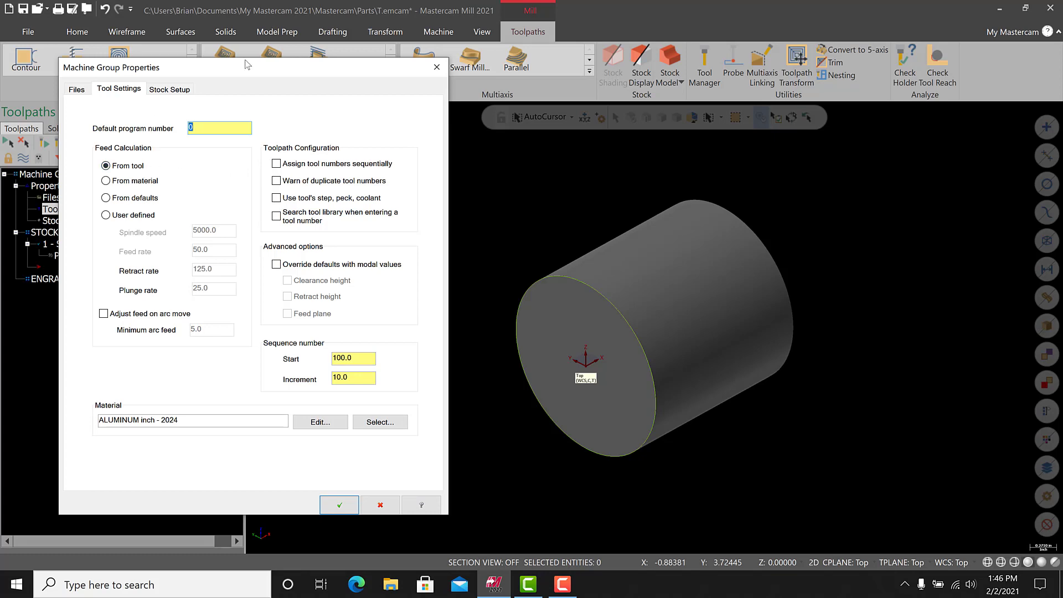
pyautogui.moveTo(234, 74); pyautogui.dragTo(388, 77)
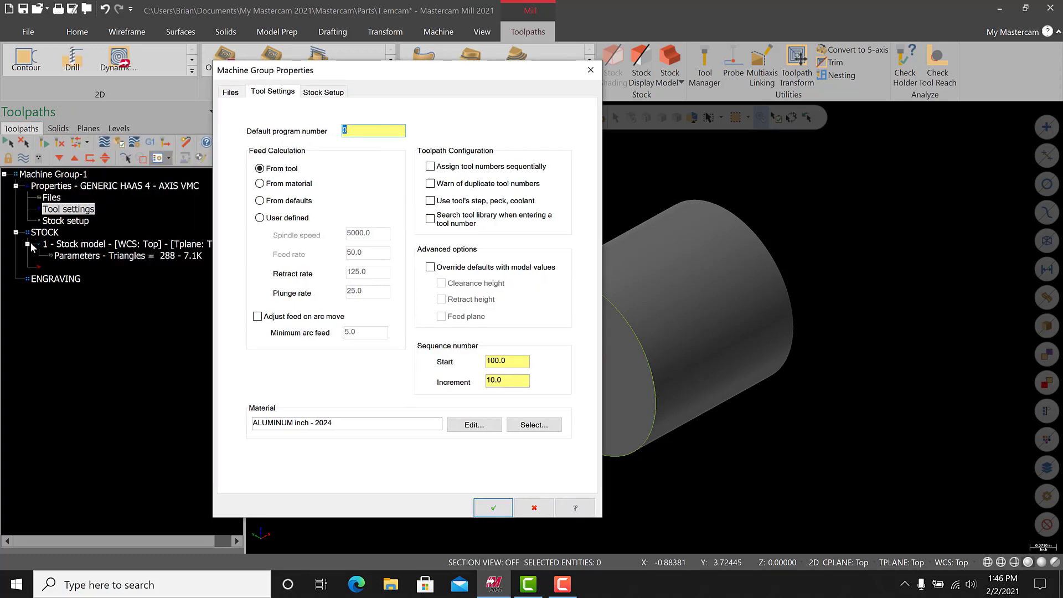
pyautogui.click(430, 168)
pyautogui.click(457, 184)
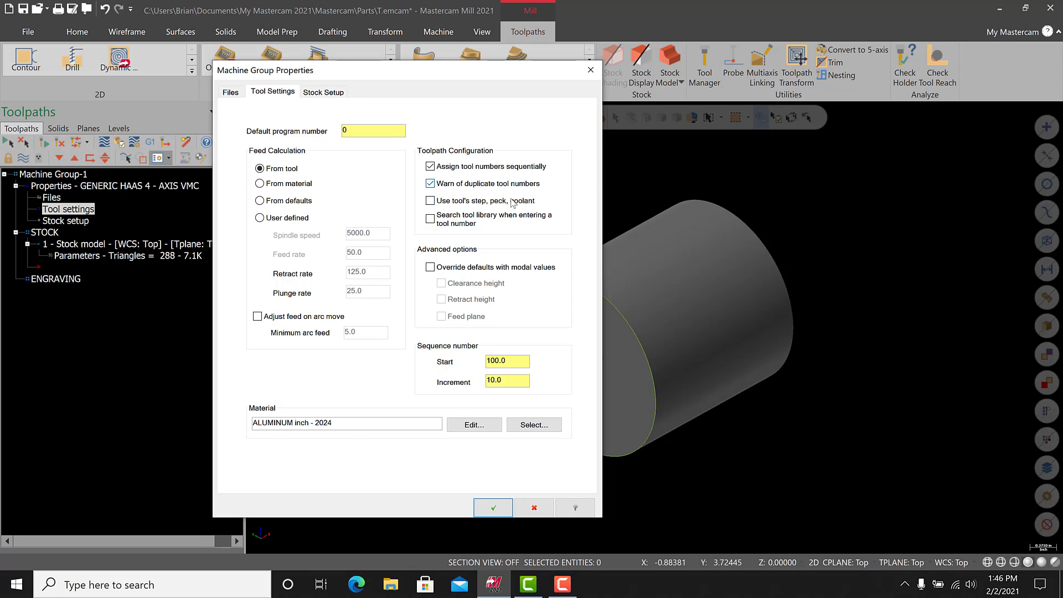
pyautogui.click(489, 507)
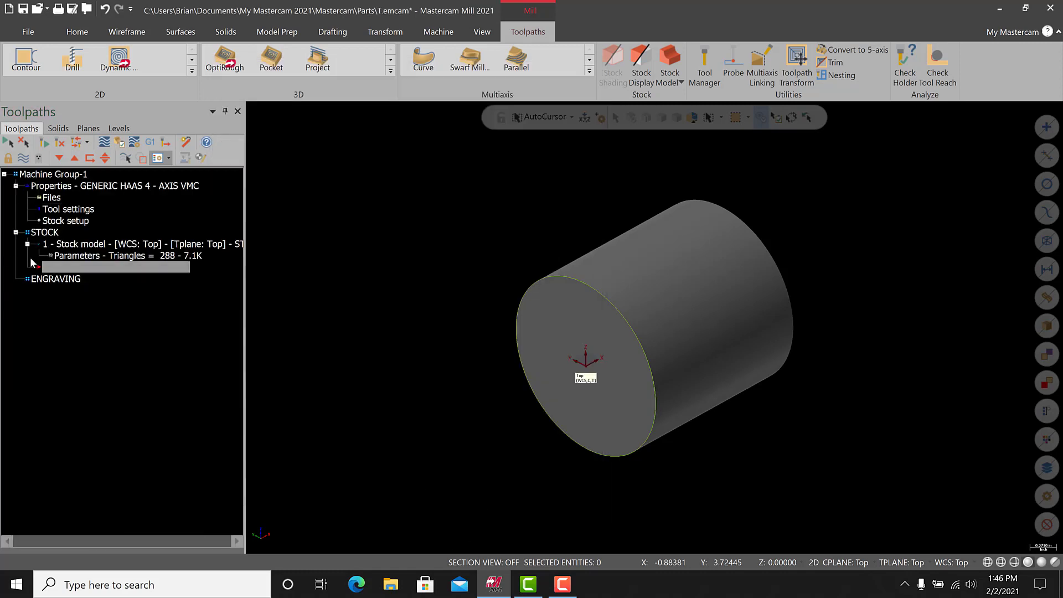
pyautogui.click(61, 156)
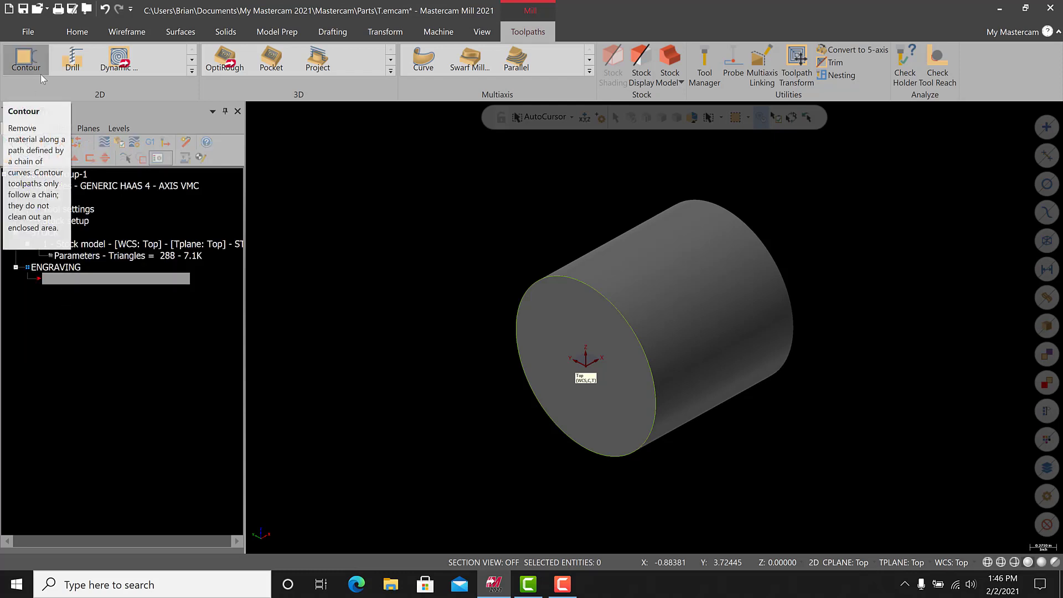
# Hide the STOCK level to view the HVCC letters alone, and show the level again
pyautogui.click(92, 129)
pyautogui.click(116, 128)
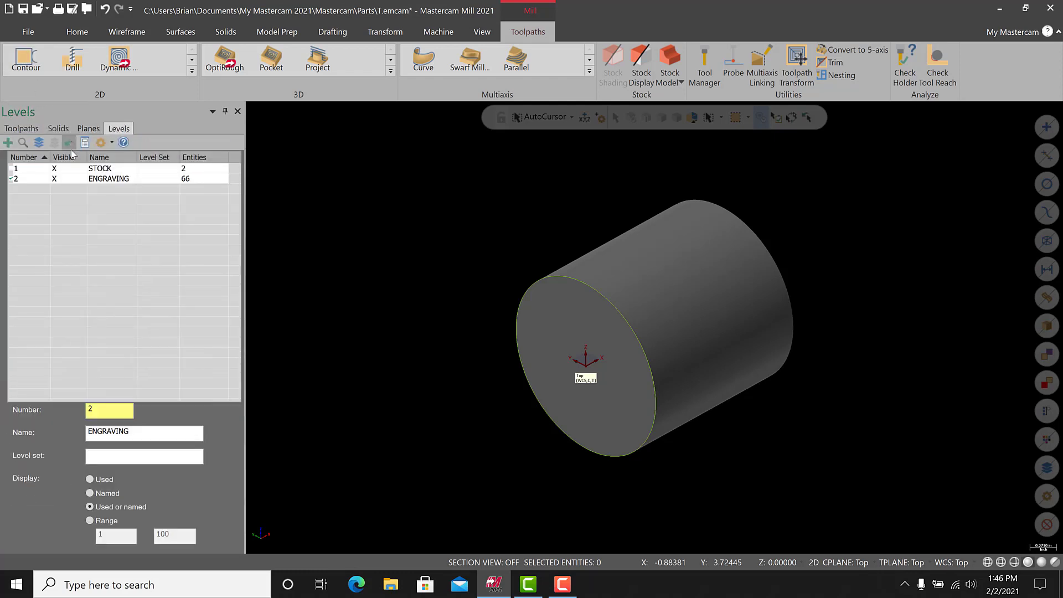
pyautogui.click(75, 169)
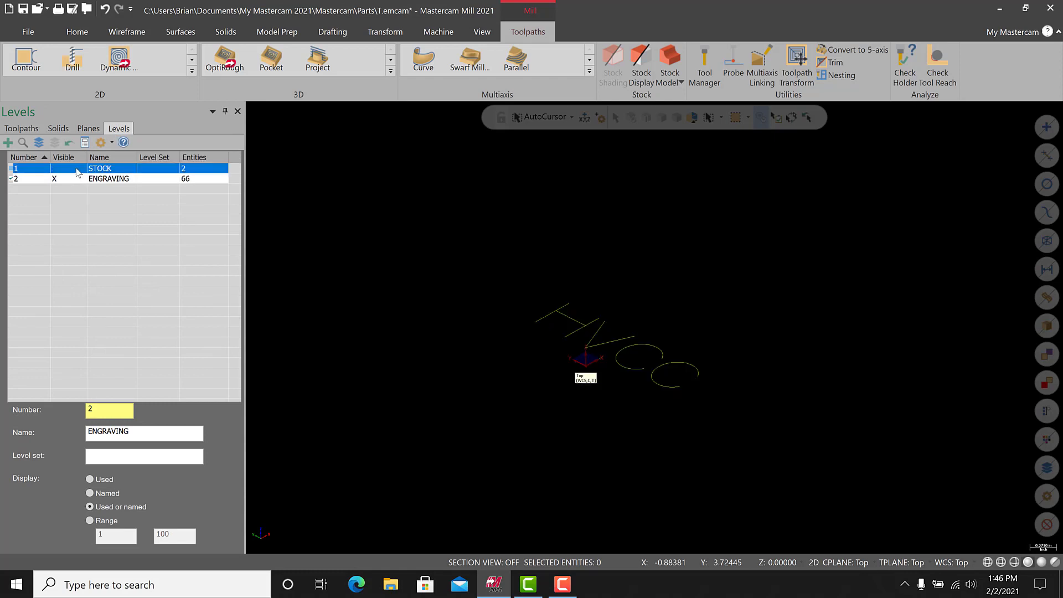
pyautogui.click(75, 170)
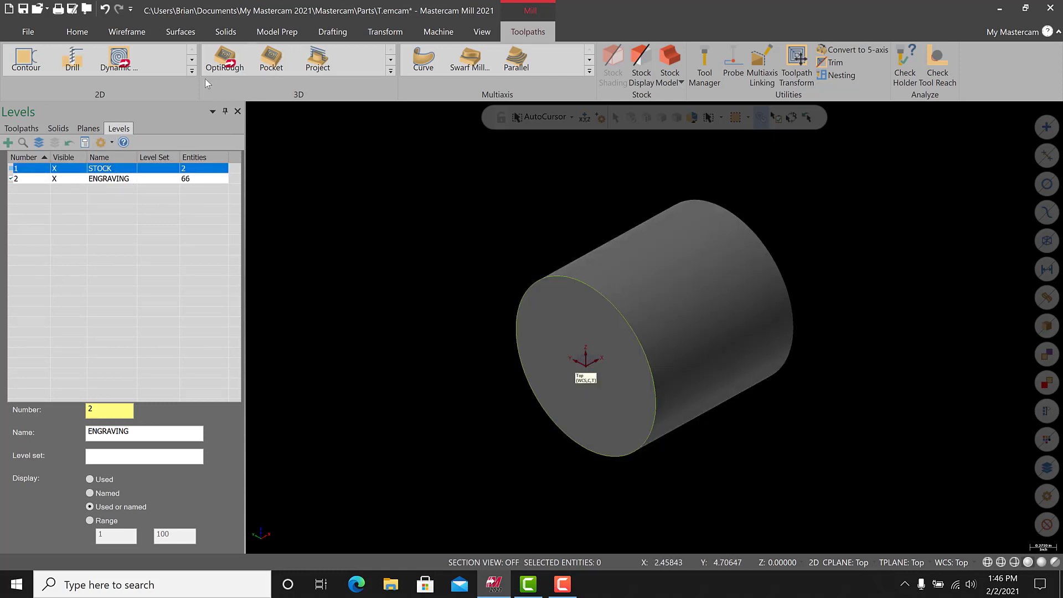
# Analyze the circular edge on the cylinder's front face for its diameter
pyautogui.click(91, 34)
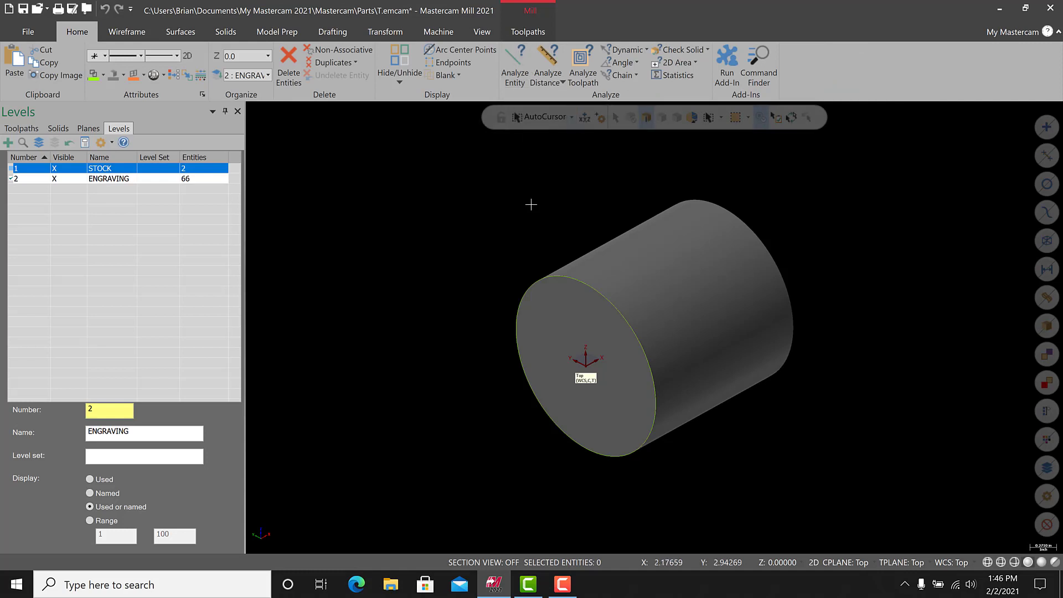
pyautogui.click(560, 275)
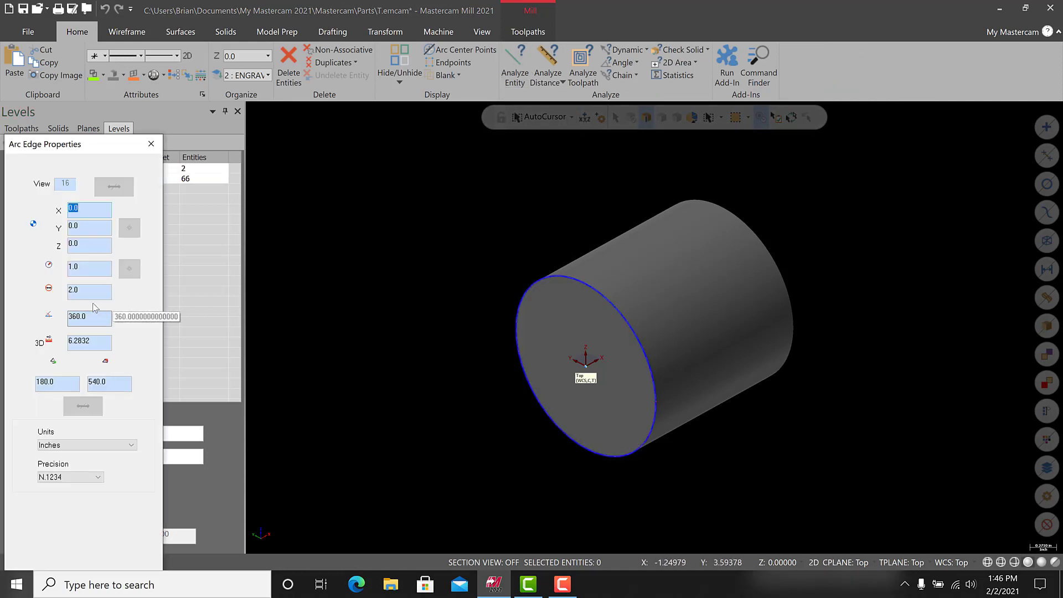
# Close the arc edge analysis, hide the STOCK level, and start a 2D Contour toolpath in the ENGRAVING group
pyautogui.click(150, 144)
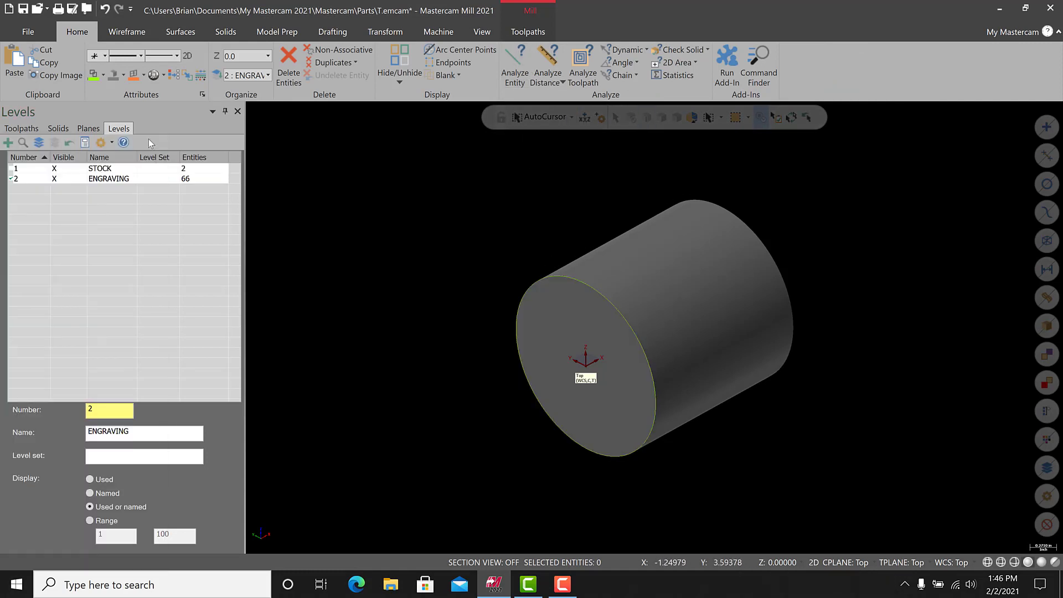
pyautogui.click(76, 170)
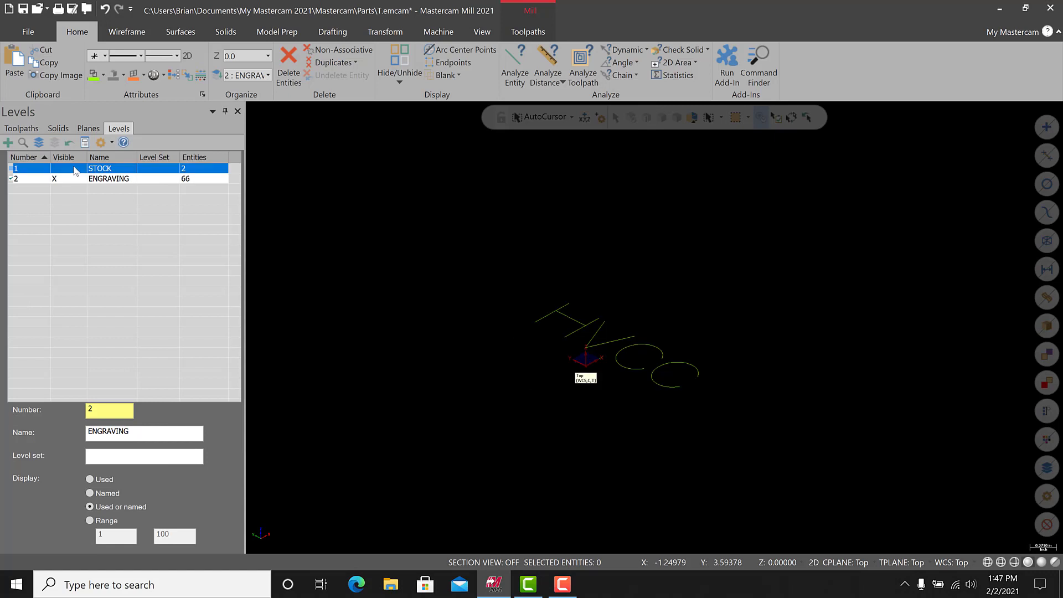
pyautogui.click(29, 131)
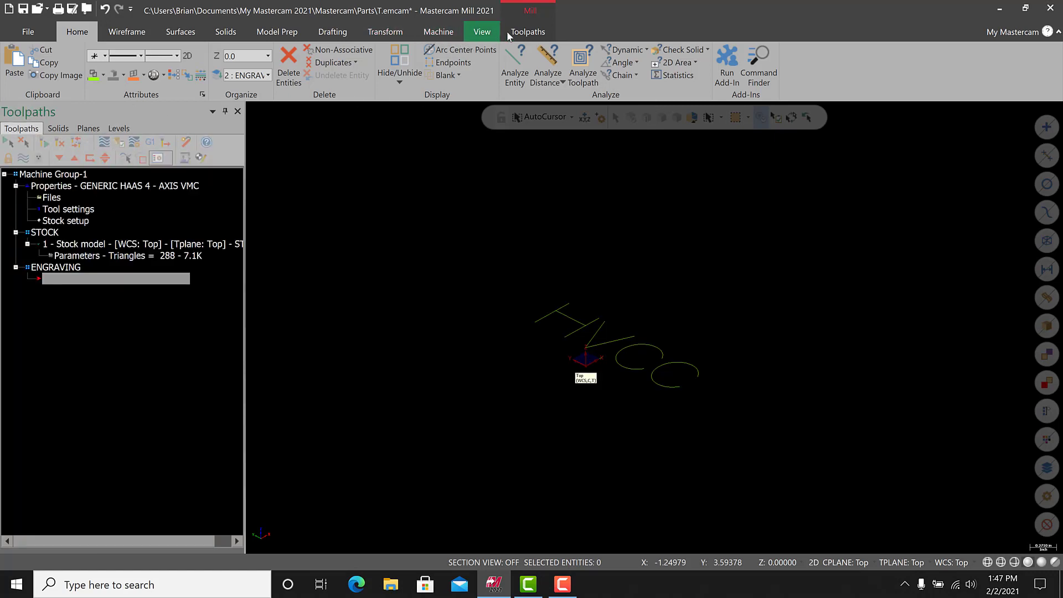
pyautogui.click(527, 31)
pyautogui.click(26, 62)
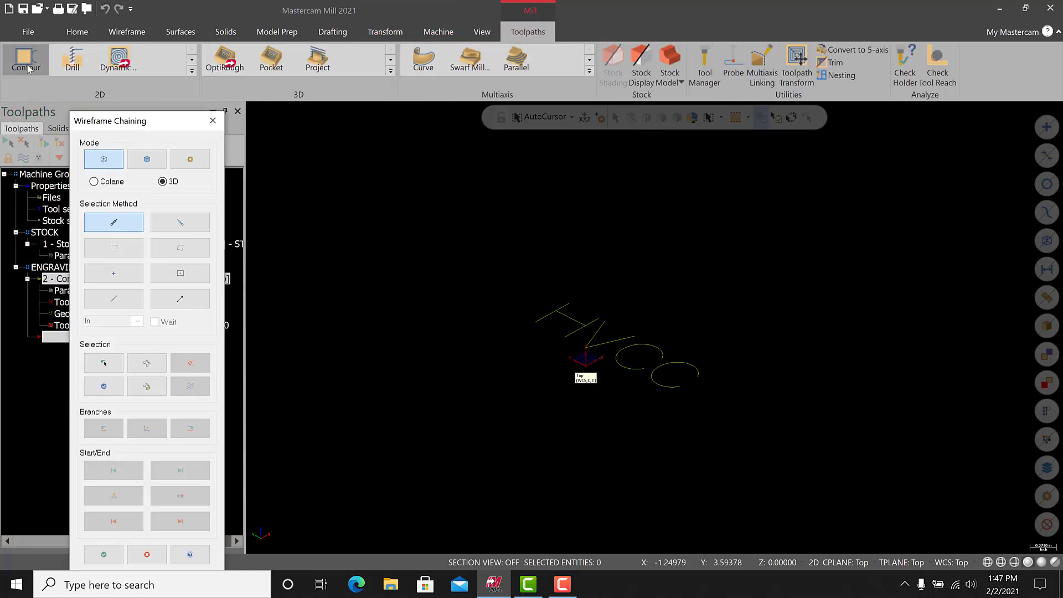
# Window-chain all the HVCC letters in top view, using the outer end of the H's first stroke as the search start point
pyautogui.moveTo(144, 126); pyautogui.dragTo(237, 127)
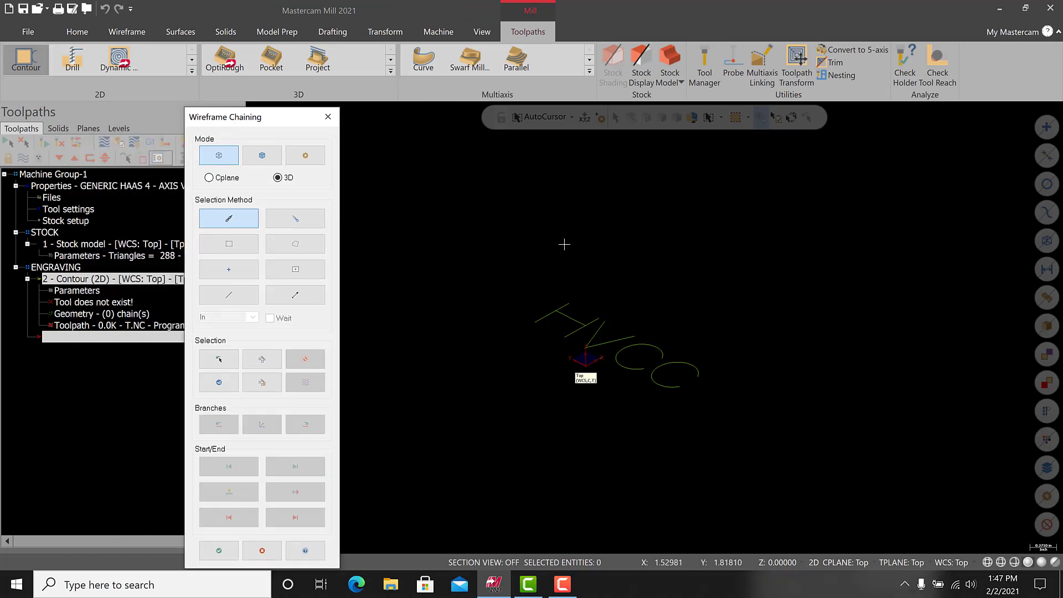
pyautogui.rightClick(547, 244)
pyautogui.click(553, 278)
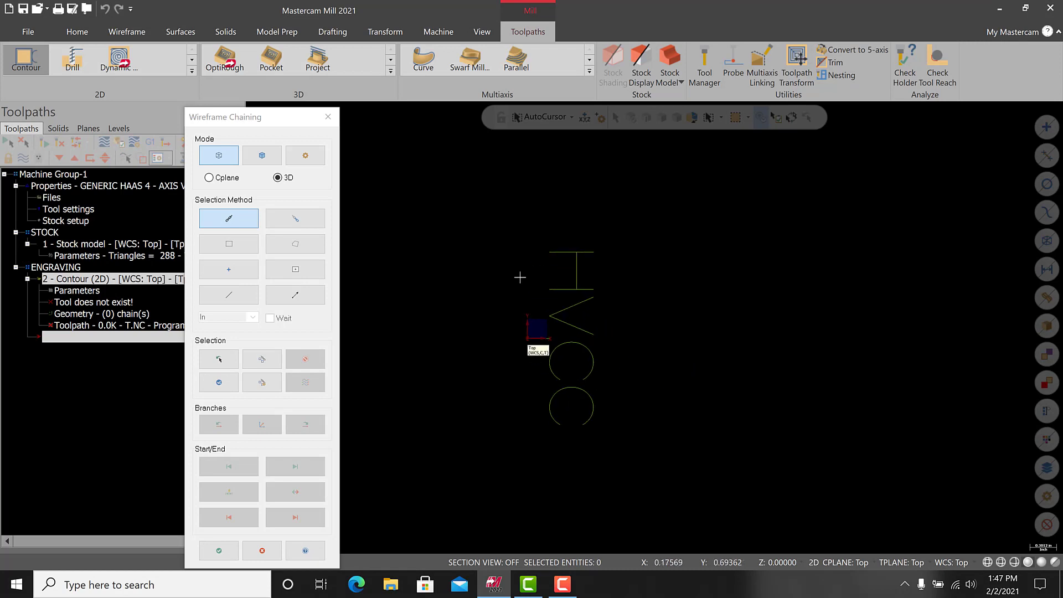
pyautogui.click(232, 247)
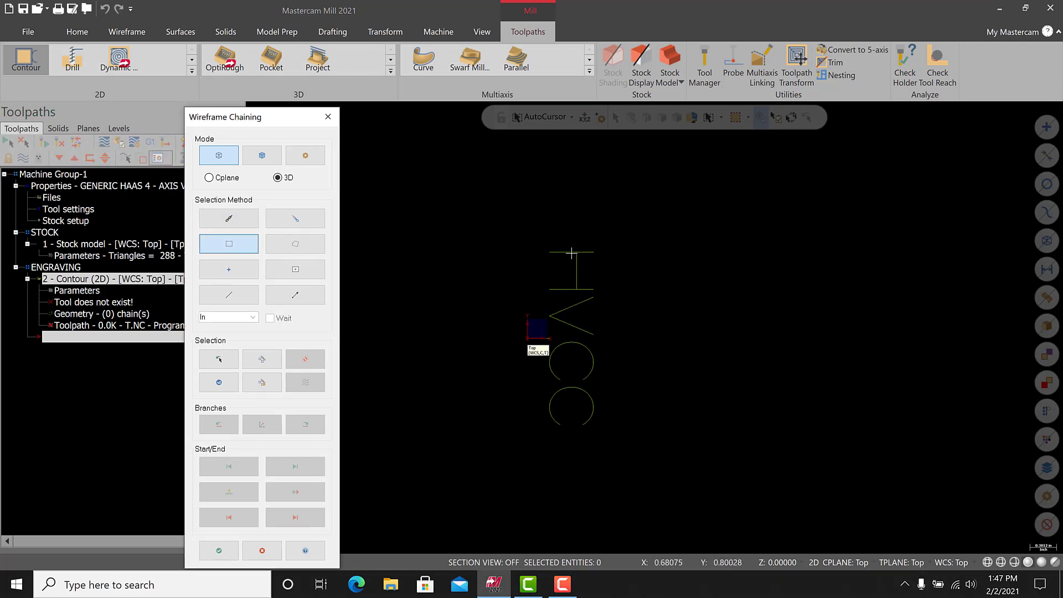
pyautogui.moveTo(544, 221); pyautogui.dragTo(607, 438)
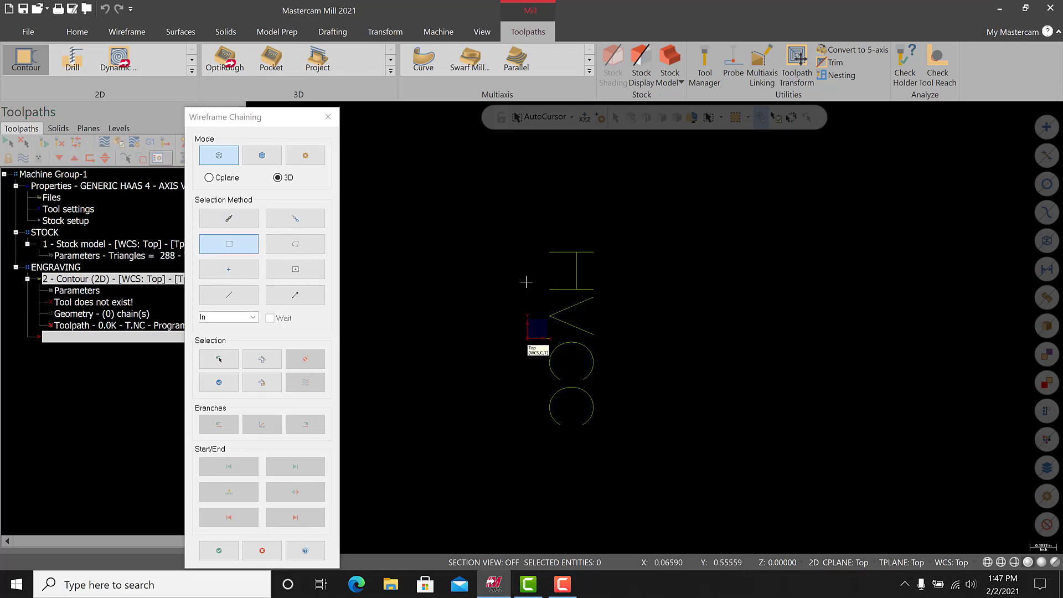
pyautogui.click(548, 251)
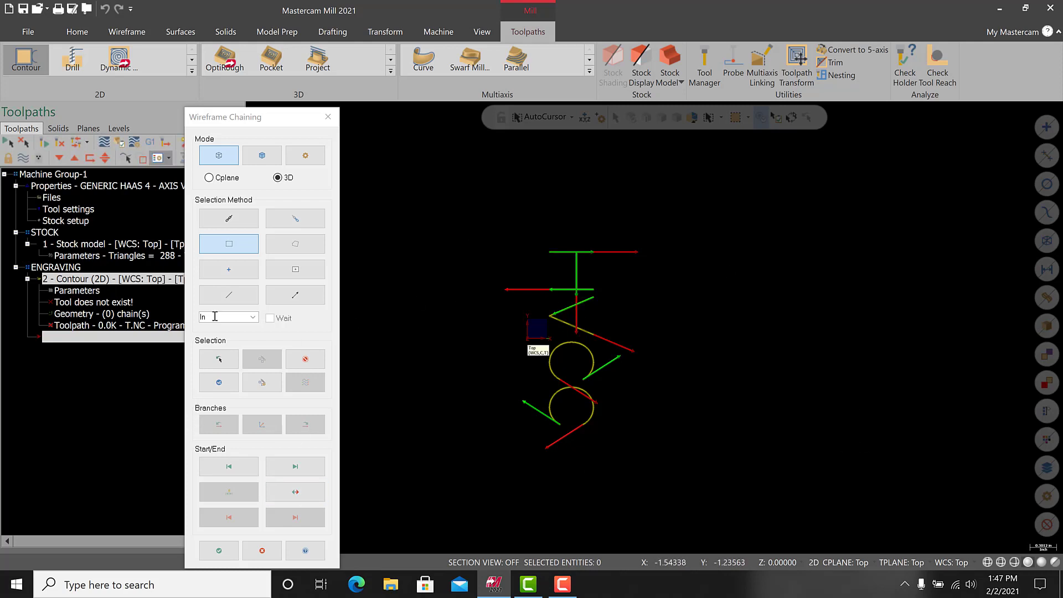
pyautogui.click(219, 550)
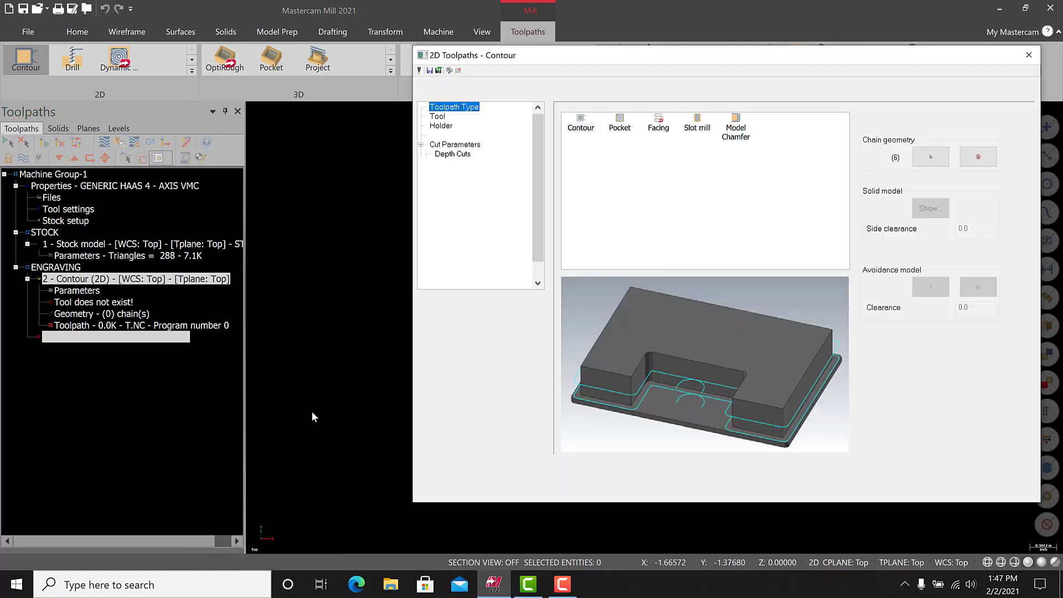
# Assign the library's 1/8 inch 90 degree engraving tool to the contour, with Rapid Retract enabled and the comment ENGRAVING
pyautogui.moveTo(697, 68); pyautogui.dragTo(382, 51)
pyautogui.click(124, 100)
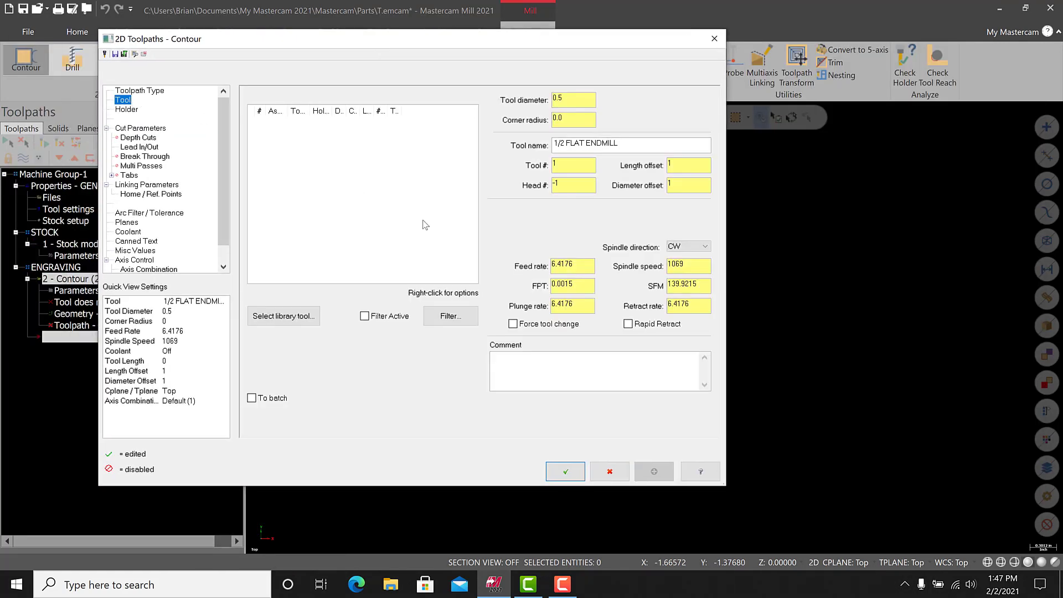
pyautogui.click(289, 321)
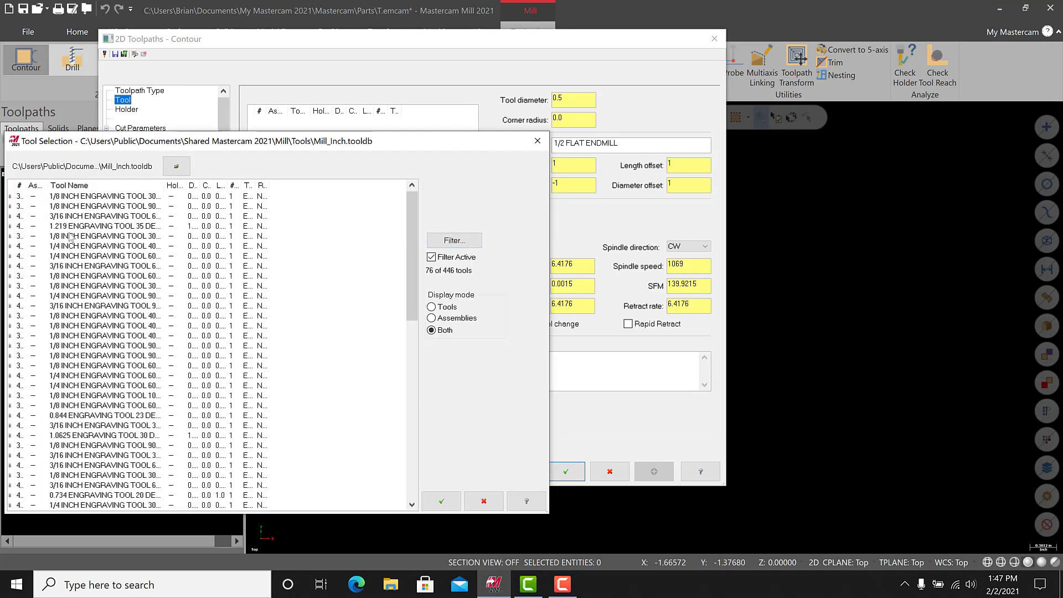
pyautogui.click(96, 206)
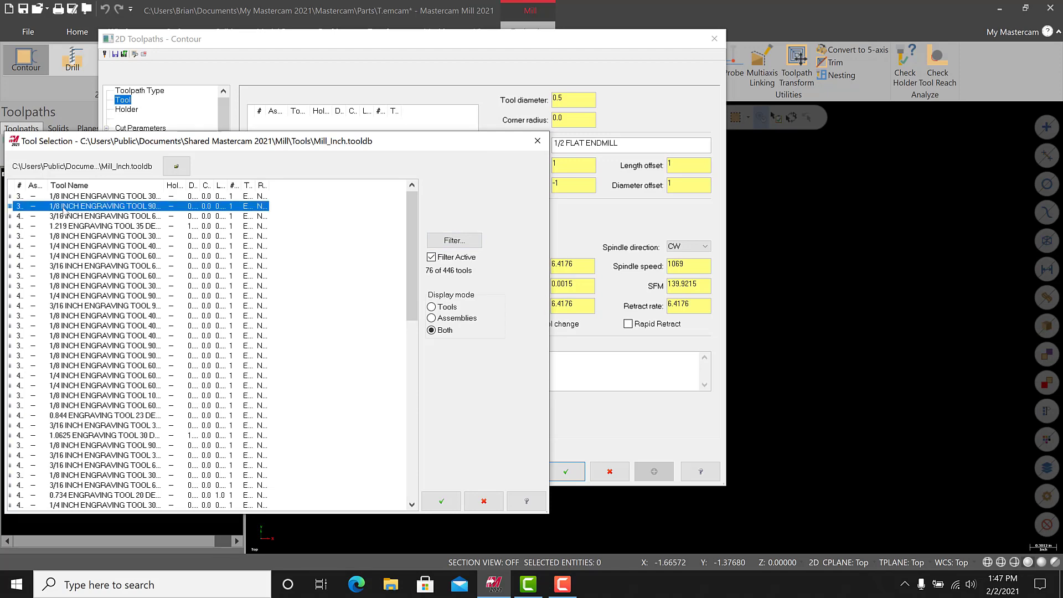
pyautogui.click(434, 499)
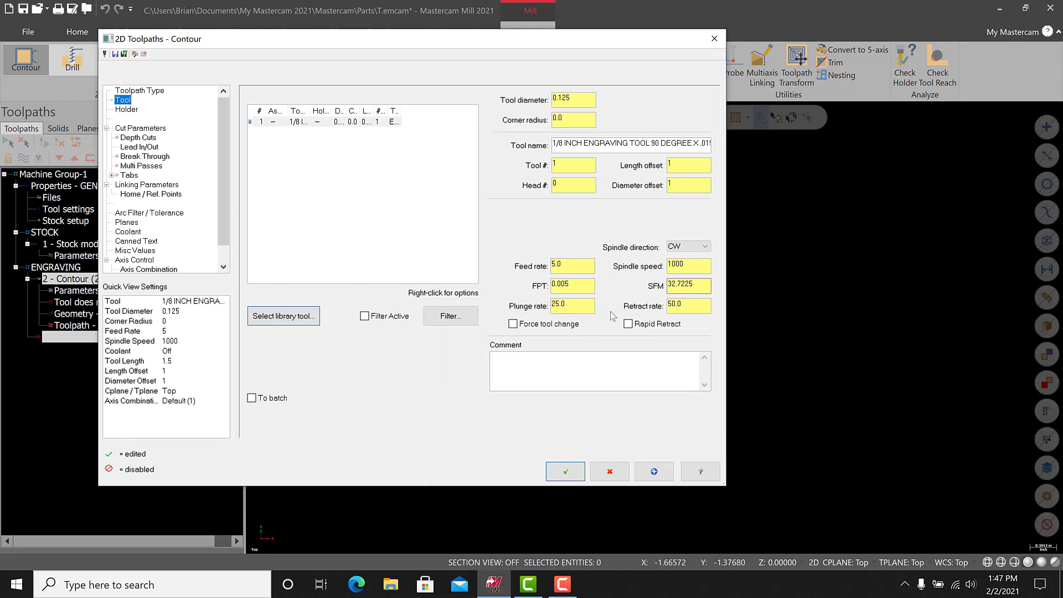
pyautogui.click(636, 326)
pyautogui.click(594, 360)
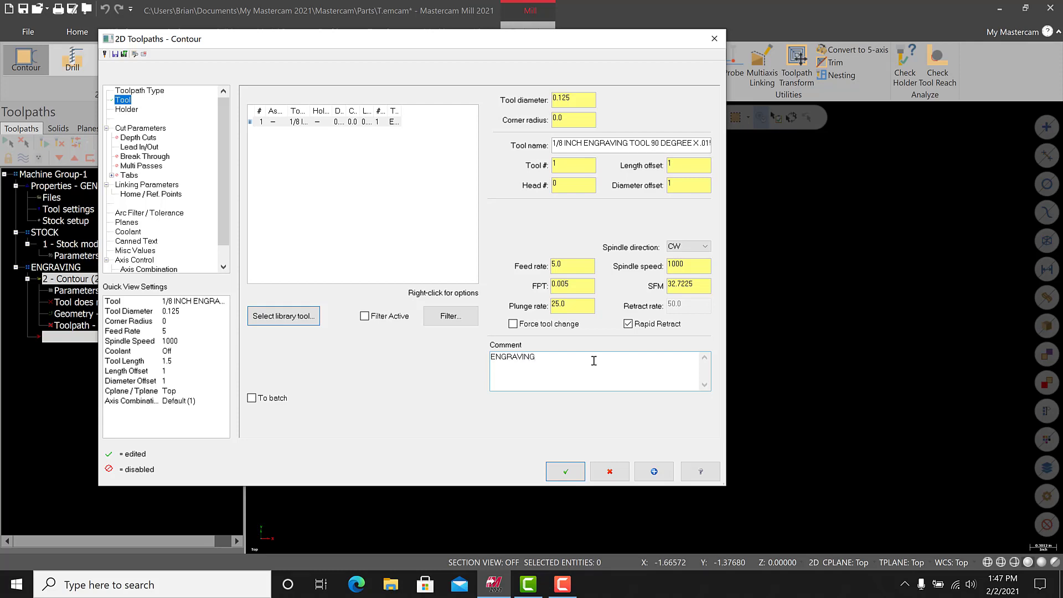
# Set the contour's compensation type to Off and disable Lead In/Out
pyautogui.click(133, 129)
pyautogui.click(405, 113)
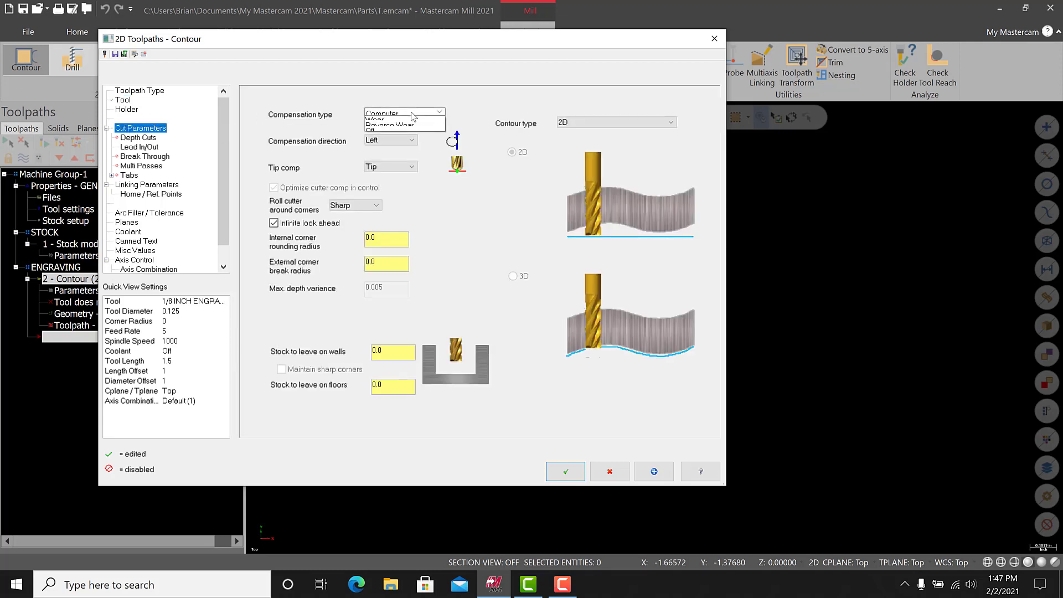
pyautogui.click(392, 141)
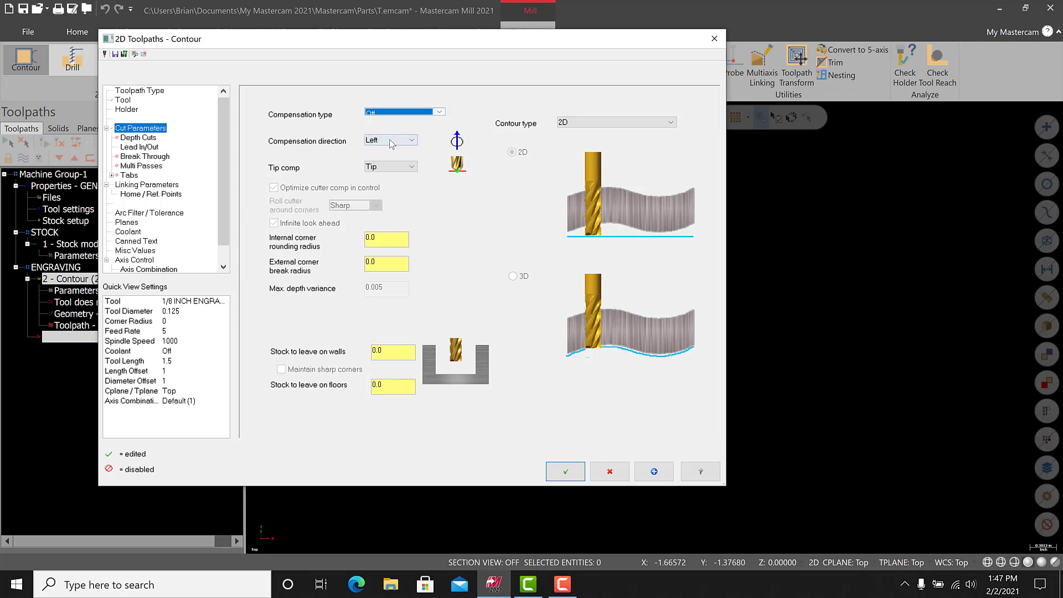
pyautogui.click(144, 139)
pyautogui.click(143, 147)
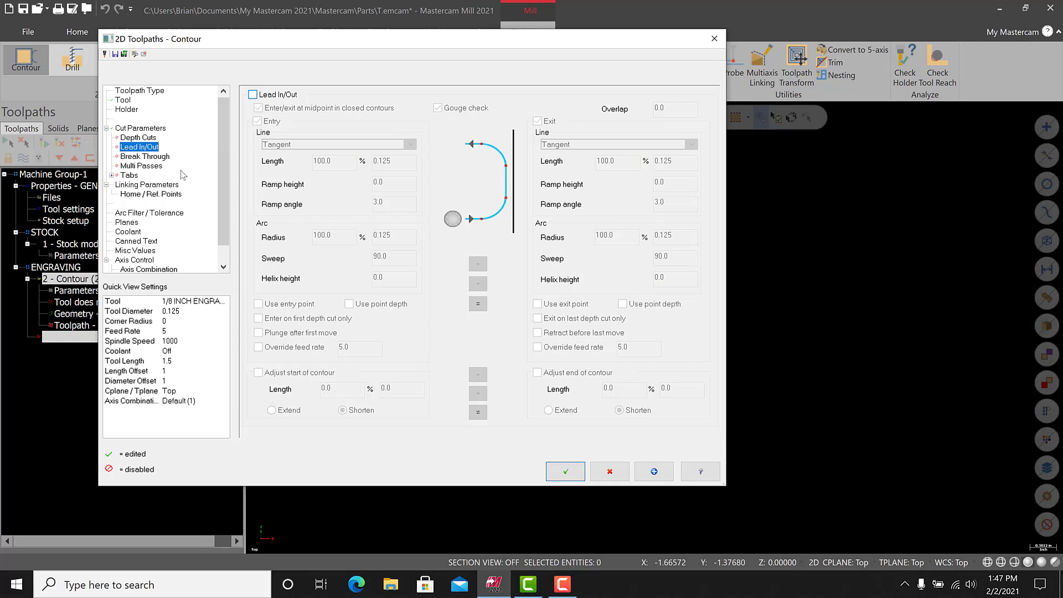
# Enable a 2.0 incremental clearance used only at the start and end of the operation, and edit the cutting depth
pyautogui.click(151, 186)
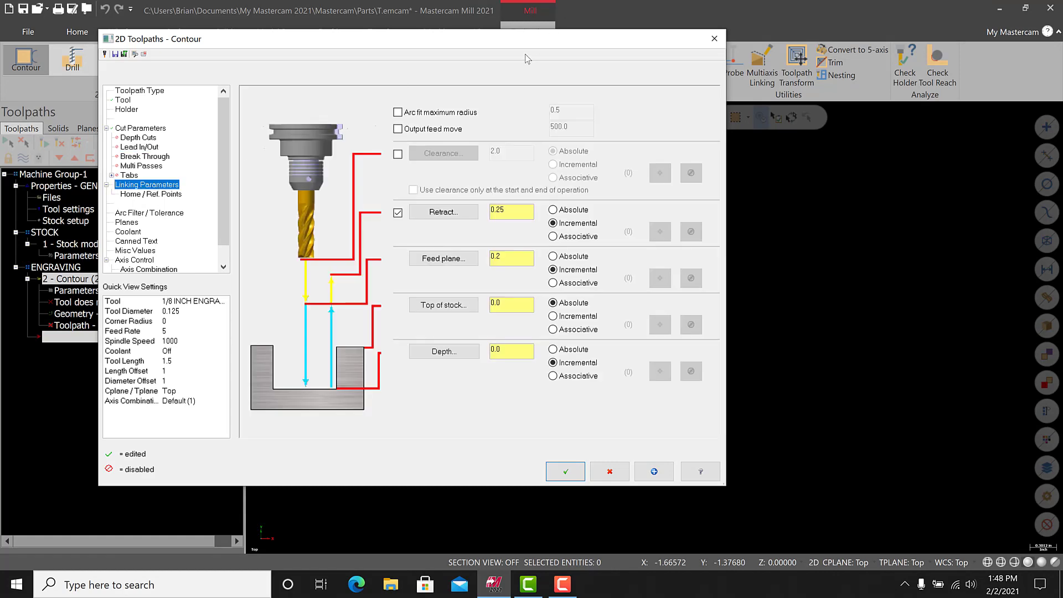
pyautogui.moveTo(429, 42); pyautogui.dragTo(317, 131)
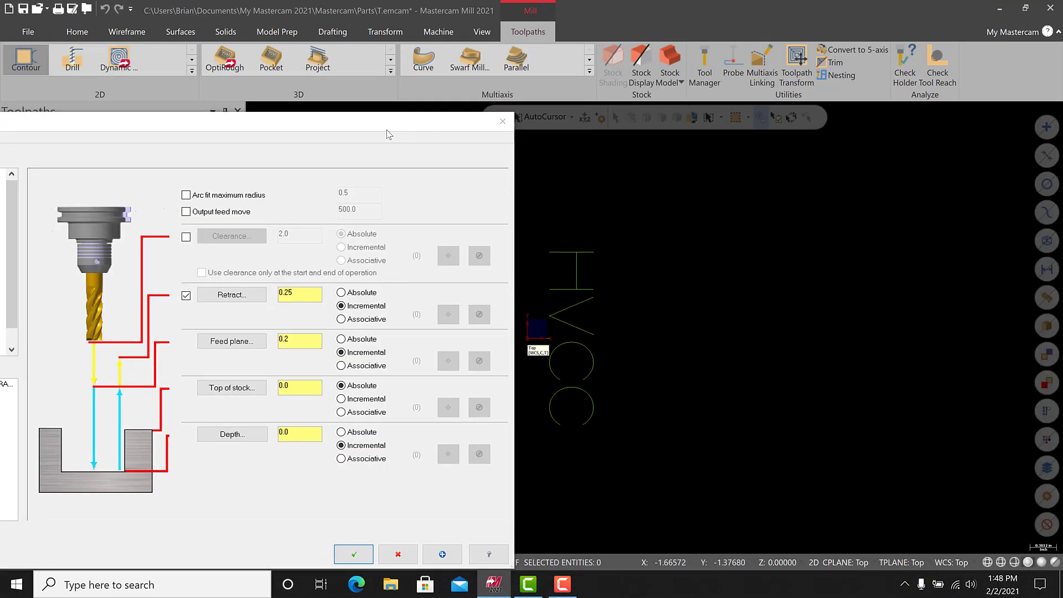
pyautogui.moveTo(386, 129); pyautogui.dragTo(592, 6)
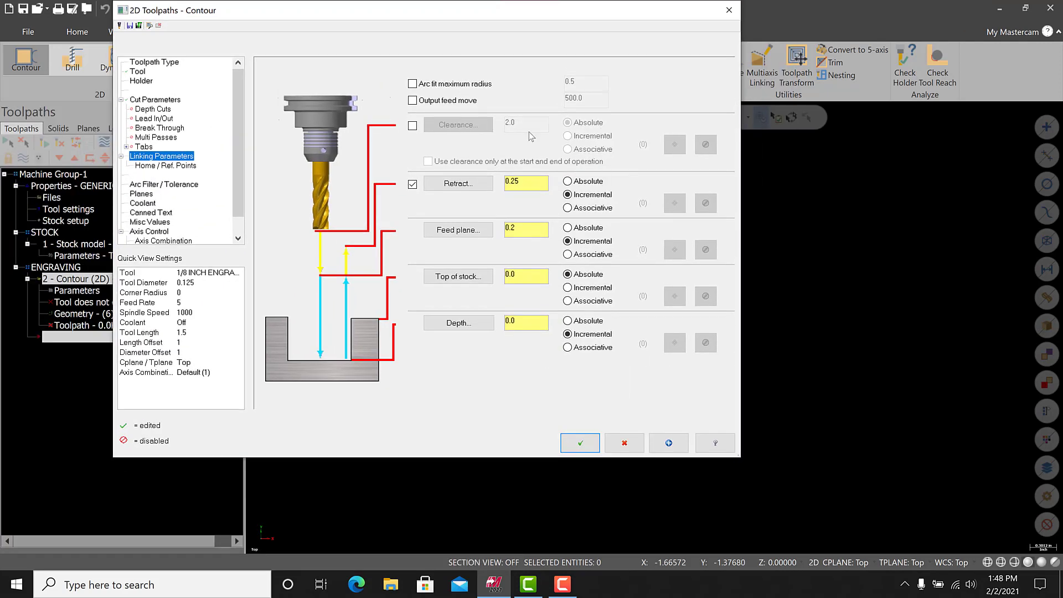
pyautogui.click(413, 126)
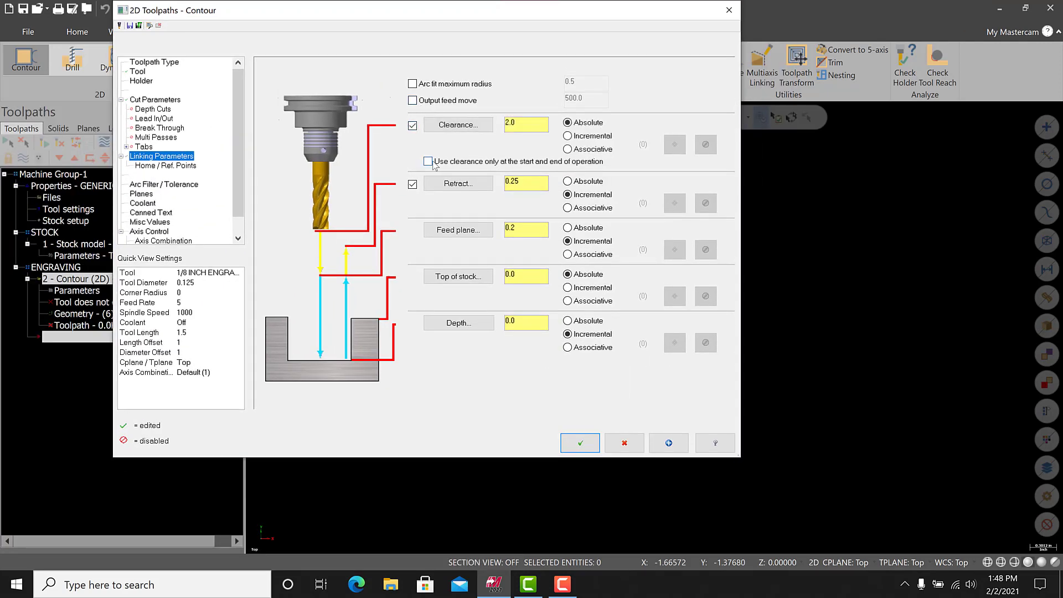
pyautogui.click(428, 161)
pyautogui.click(567, 137)
pyautogui.moveTo(523, 323); pyautogui.dragTo(491, 323)
# Set rotary axis control to axis substitution of Y, clockwise with a rotary diameter of 2.0, and generate the contour toolpath
pyautogui.scroll(-1, 237, 178)
pyautogui.click(148, 221)
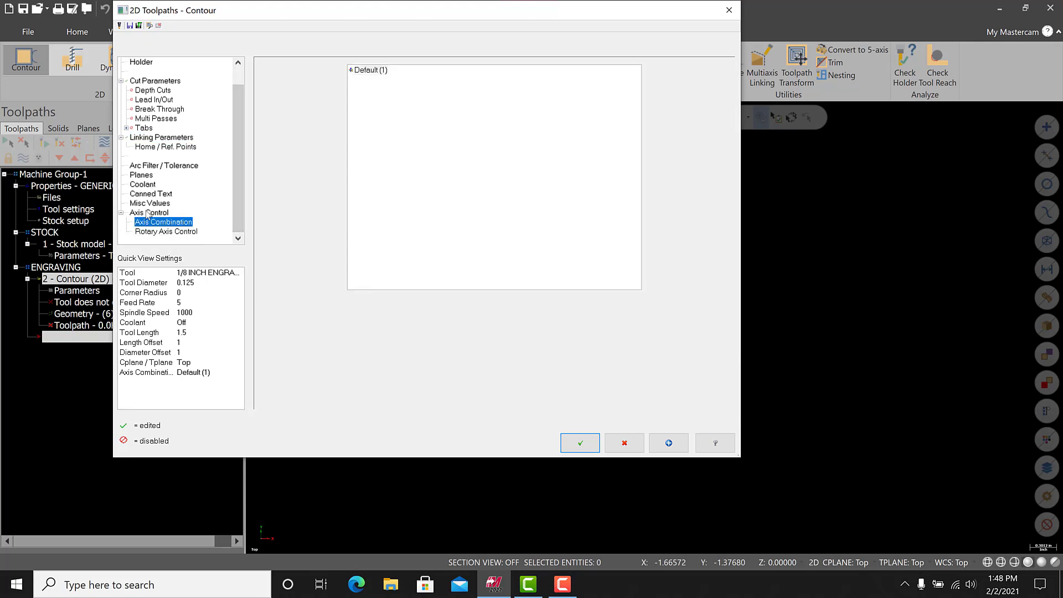
pyautogui.click(161, 232)
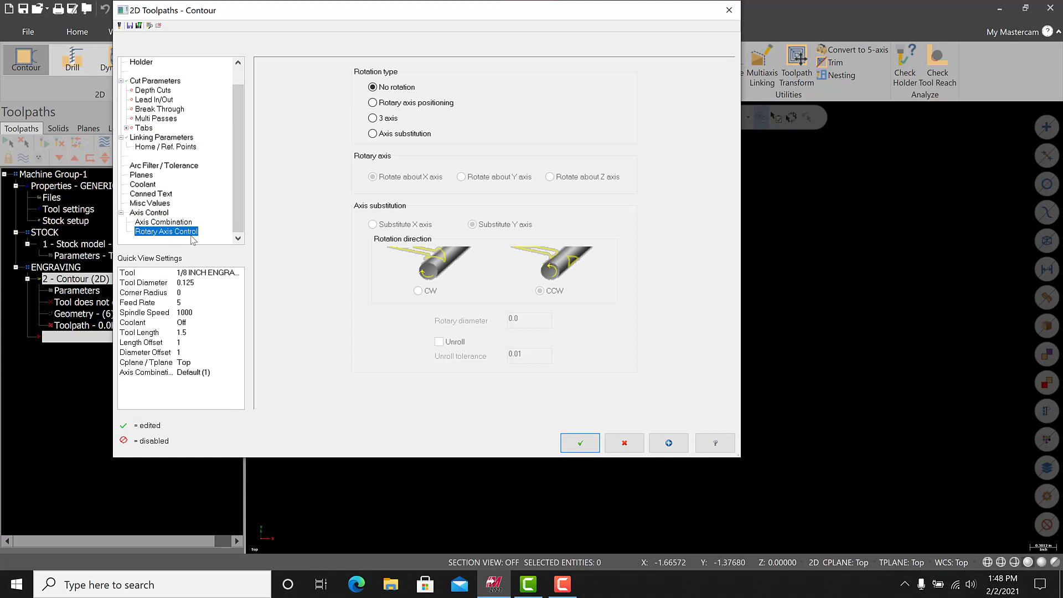
pyautogui.click(373, 134)
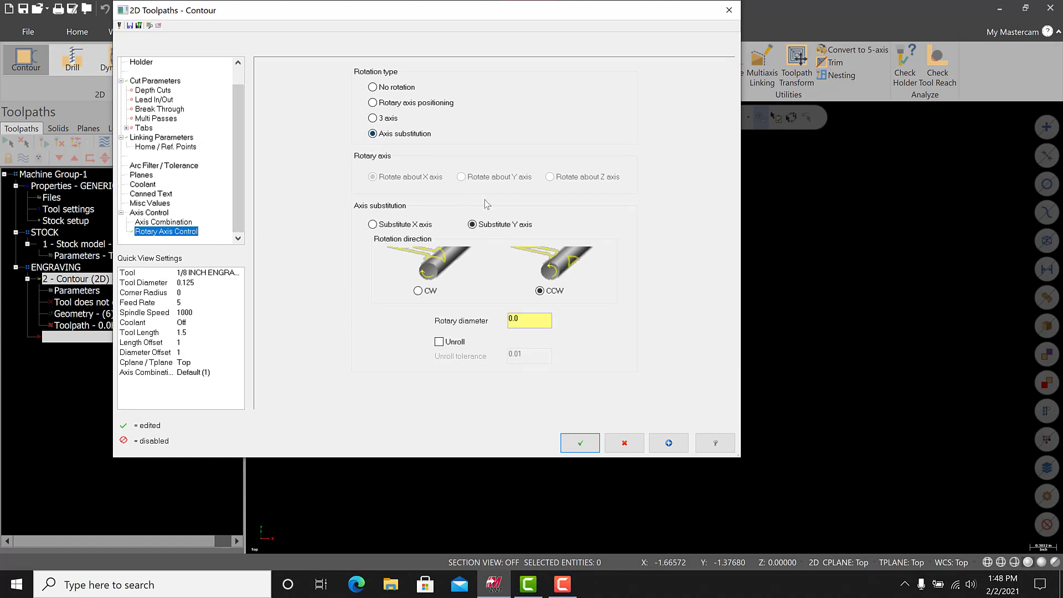
pyautogui.click(419, 292)
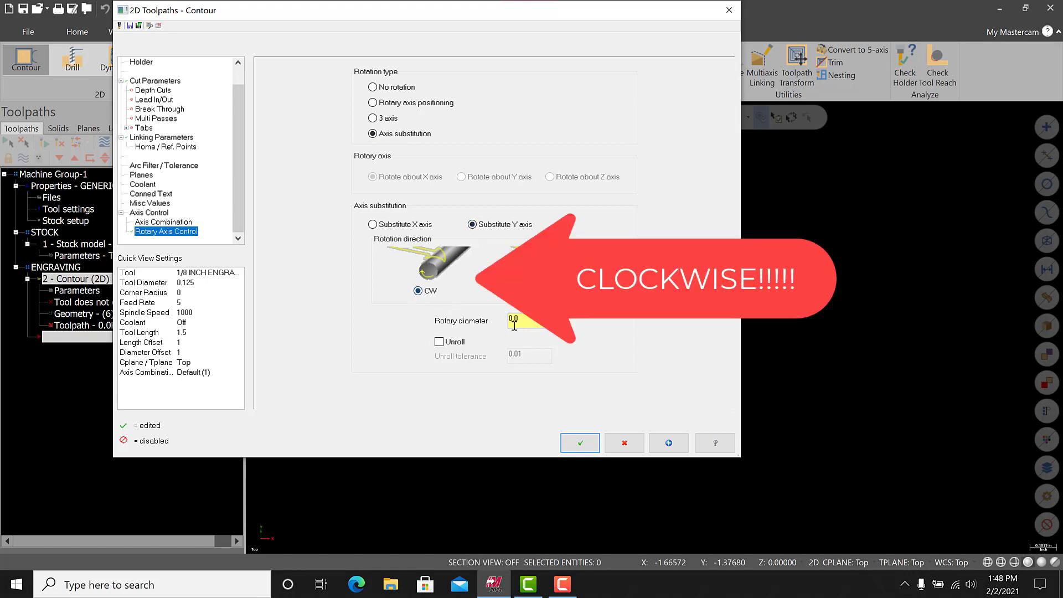
pyautogui.press('Tab')
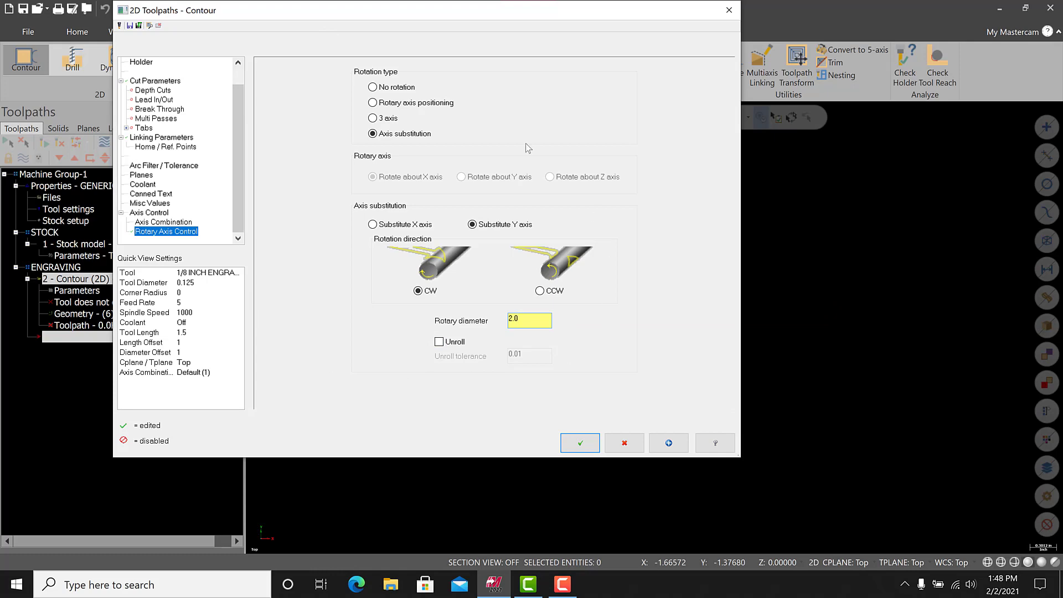
pyautogui.click(581, 438)
# Examine the wrapped engraving toolpath from an isometric view and other angles
pyautogui.rightClick(316, 202)
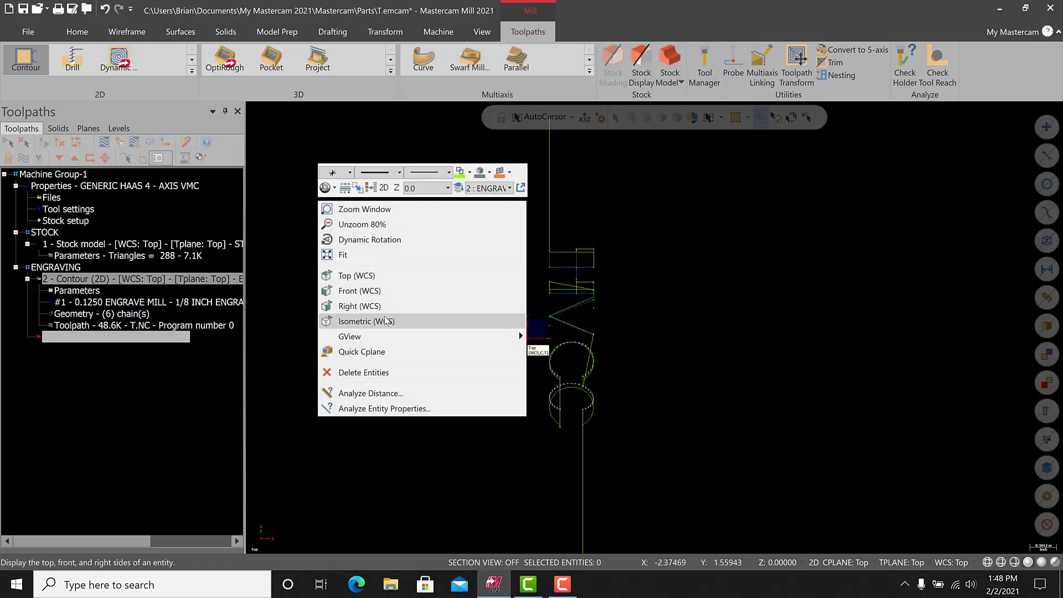
pyautogui.click(387, 319)
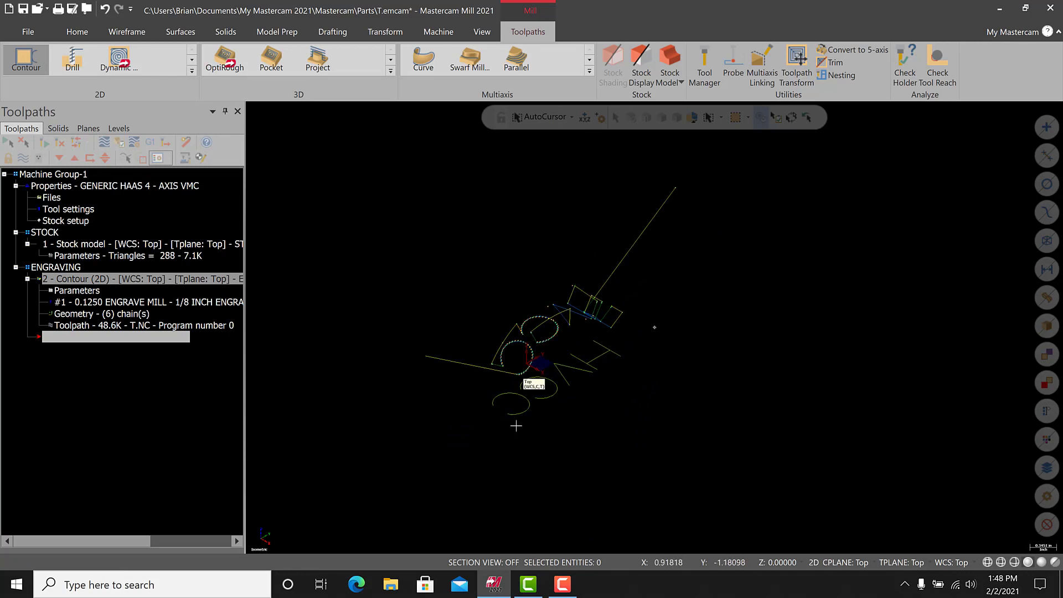
pyautogui.moveTo(513, 430)
pyautogui.mouseDown(button='middle')
pyautogui.moveTo(582, 409)
pyautogui.moveTo(750, 413)
pyautogui.mouseUp(button='middle')
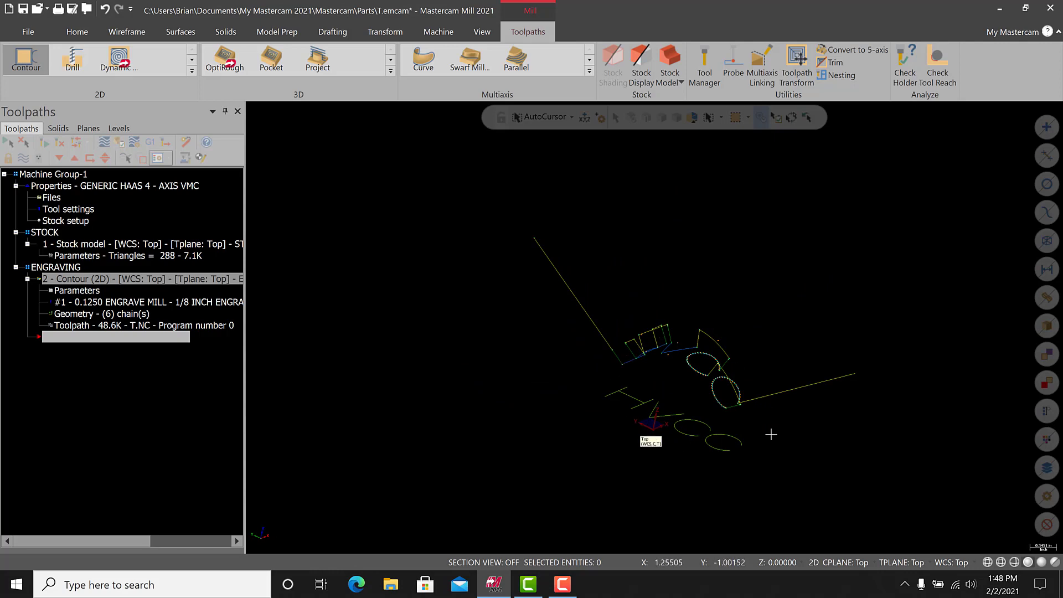
pyautogui.scroll(2, 772, 435)
pyautogui.scroll(2, 672, 430)
pyautogui.moveTo(570, 361)
pyautogui.mouseDown(button='middle')
pyautogui.moveTo(623, 278)
pyautogui.moveTo(622, 252)
pyautogui.mouseUp(button='middle')
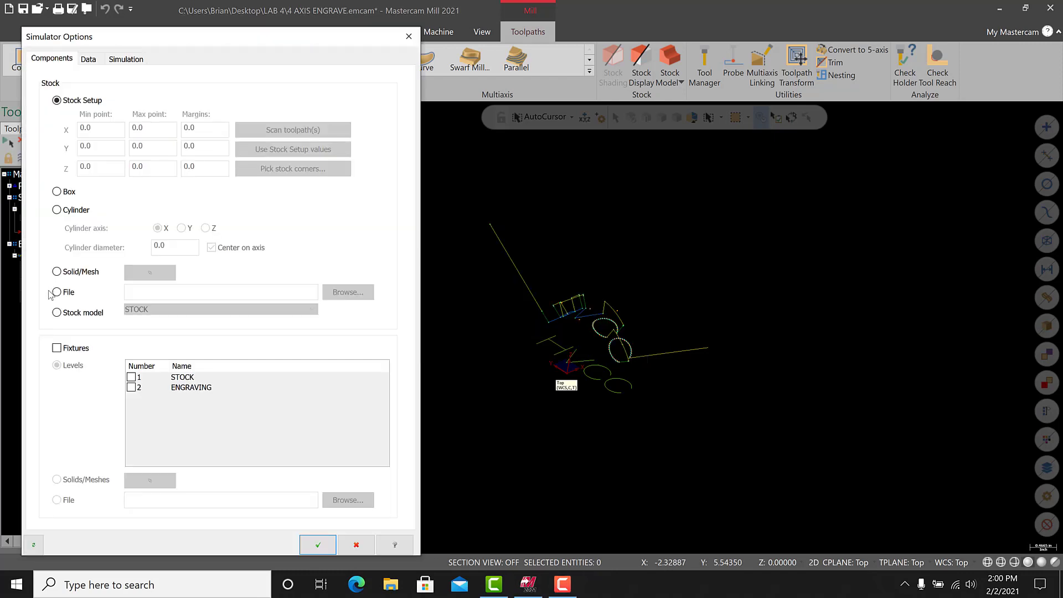
# Set the simulator's stock source to the STOCK stock model
pyautogui.click(56, 313)
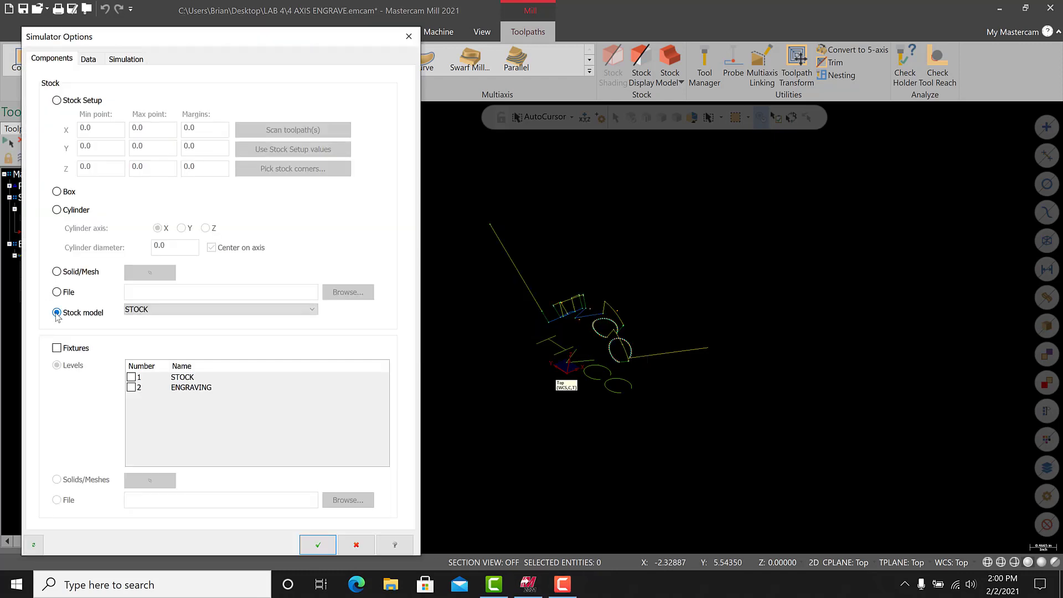
pyautogui.click(153, 310)
pyautogui.click(154, 319)
pyautogui.click(328, 550)
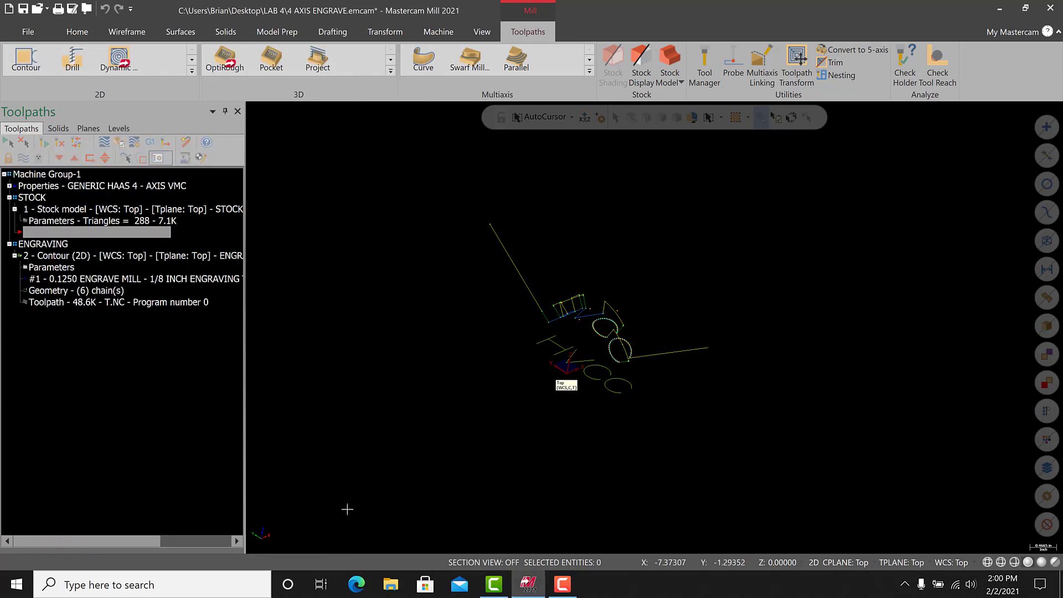
# Open the contour operation in the verification simulator and hide the milling tool holder
pyautogui.click(119, 142)
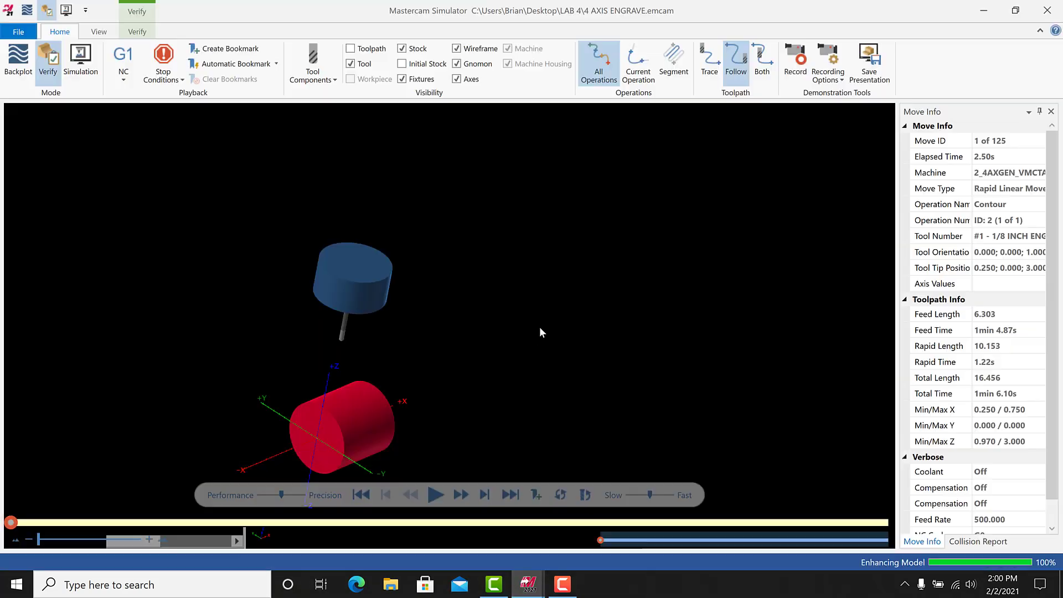
pyautogui.click(313, 62)
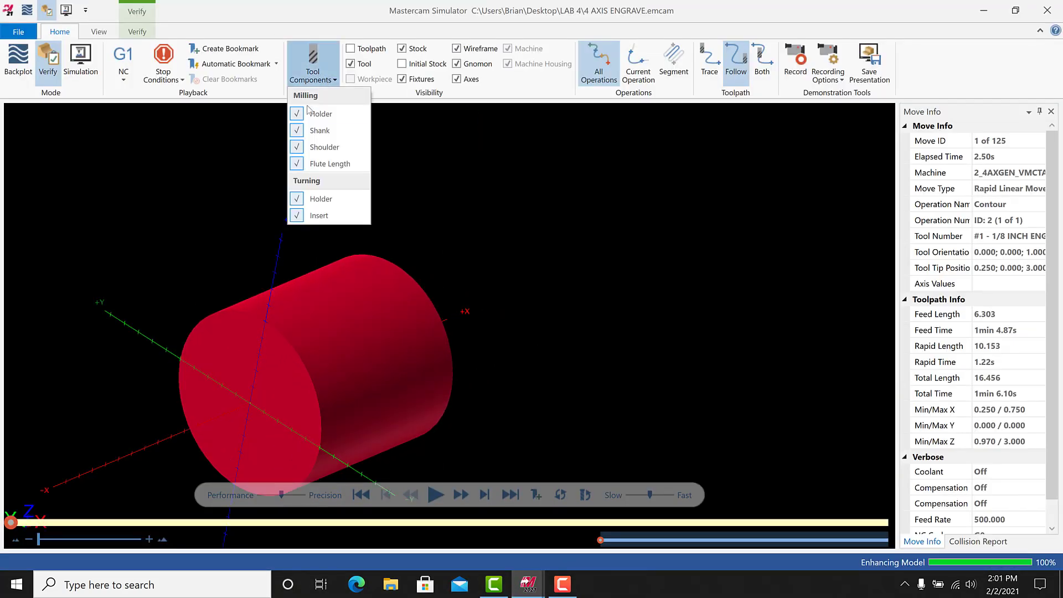
pyautogui.click(309, 112)
pyautogui.click(389, 213)
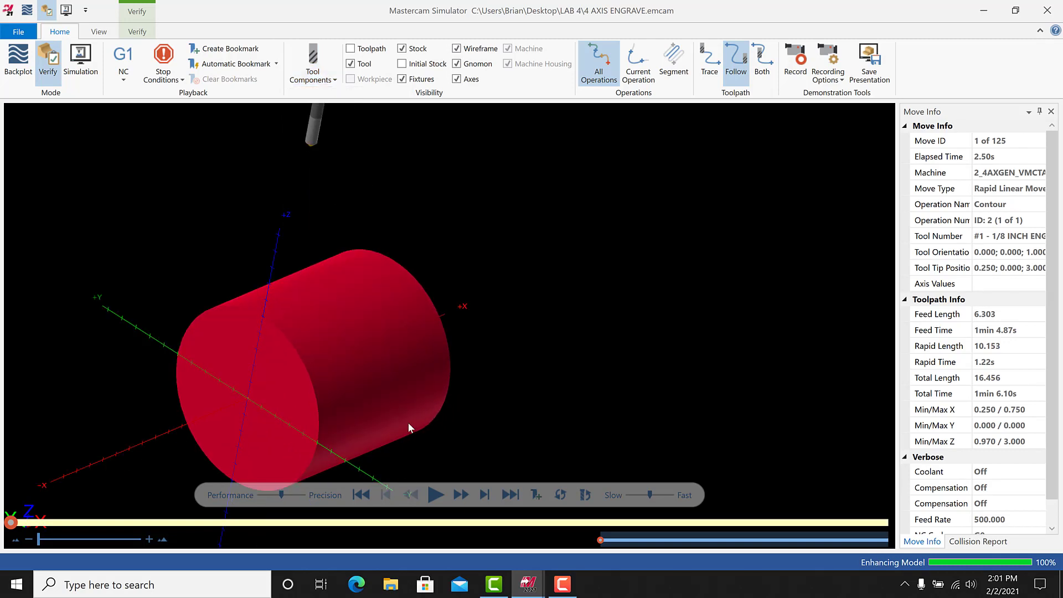
# Run the cutting simulation at a slower playback speed and examine the lettering engraved around the cylinder
pyautogui.moveTo(409, 423)
pyautogui.mouseDown(button='middle')
pyautogui.moveTo(404, 406)
pyautogui.moveTo(408, 423)
pyautogui.mouseUp(button='middle')
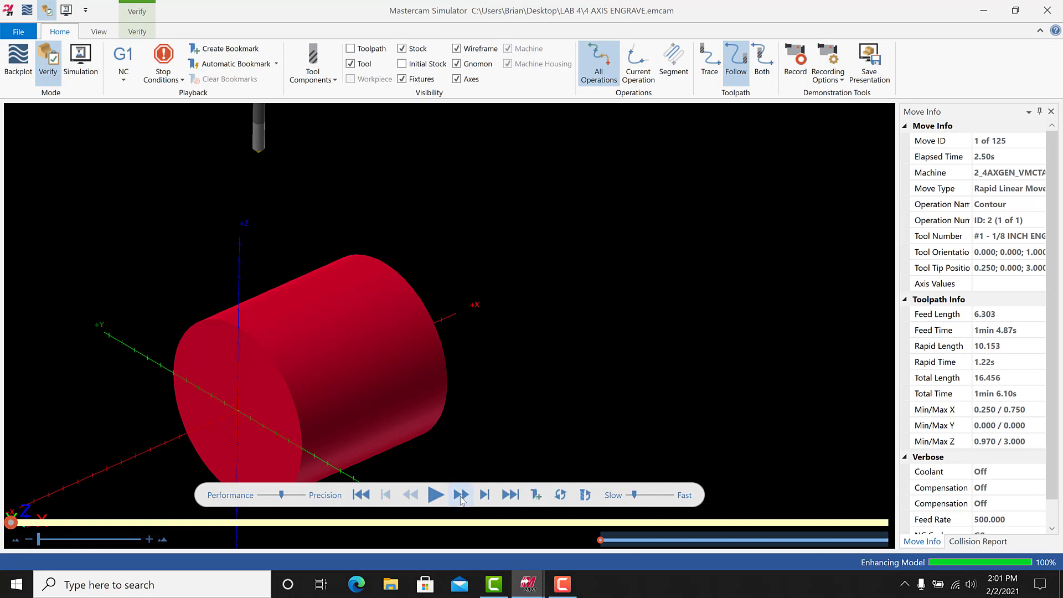
pyautogui.moveTo(313, 230); pyautogui.dragTo(277, 308, button='middle')
pyautogui.scroll(-3, 305, 320)
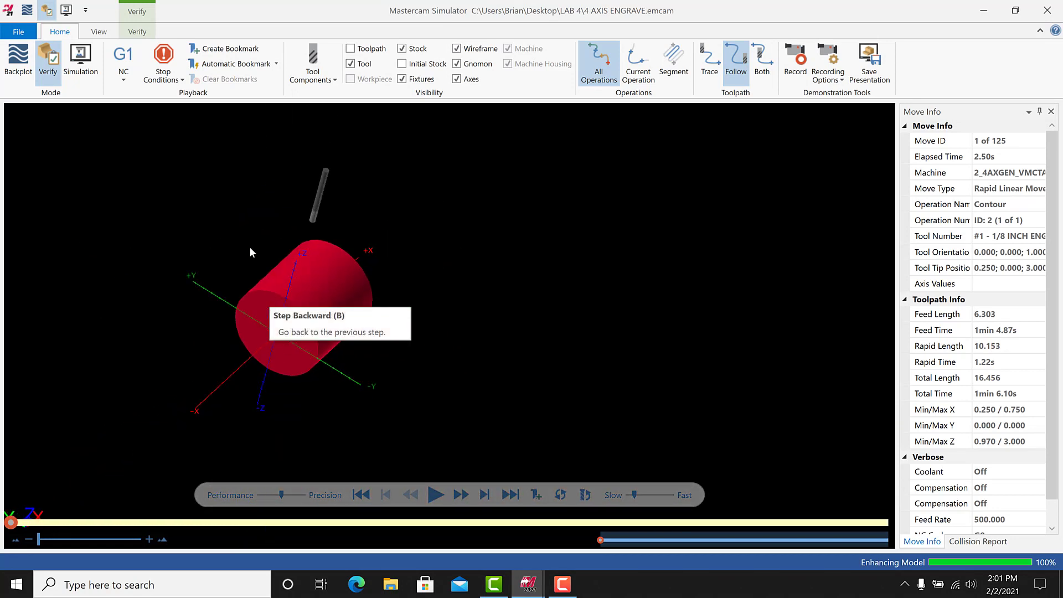
pyautogui.scroll(3, 250, 247)
pyautogui.click(443, 497)
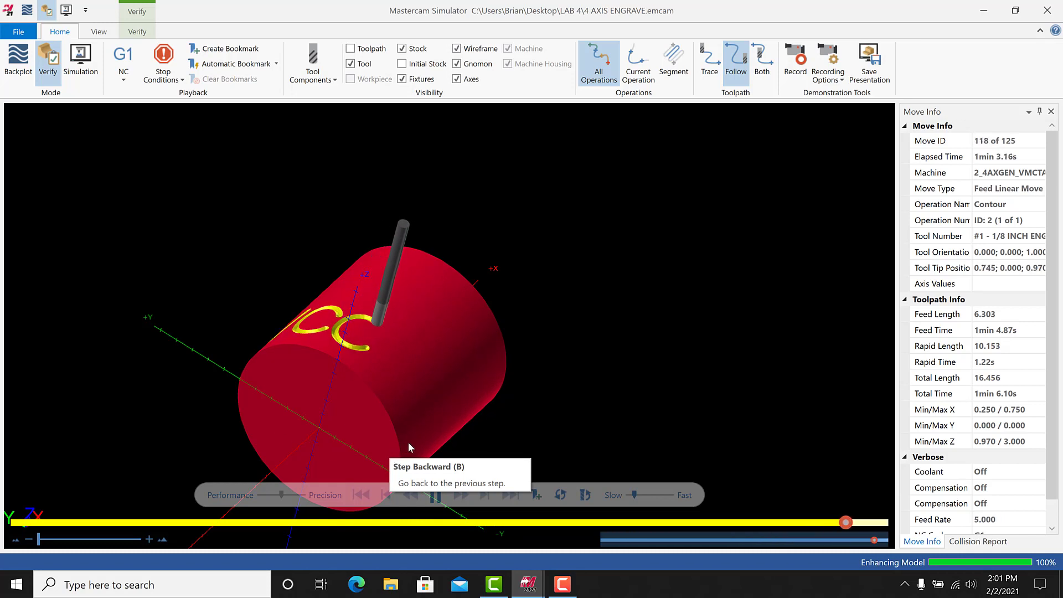
pyautogui.moveTo(417, 314); pyautogui.dragTo(392, 313, button='middle')
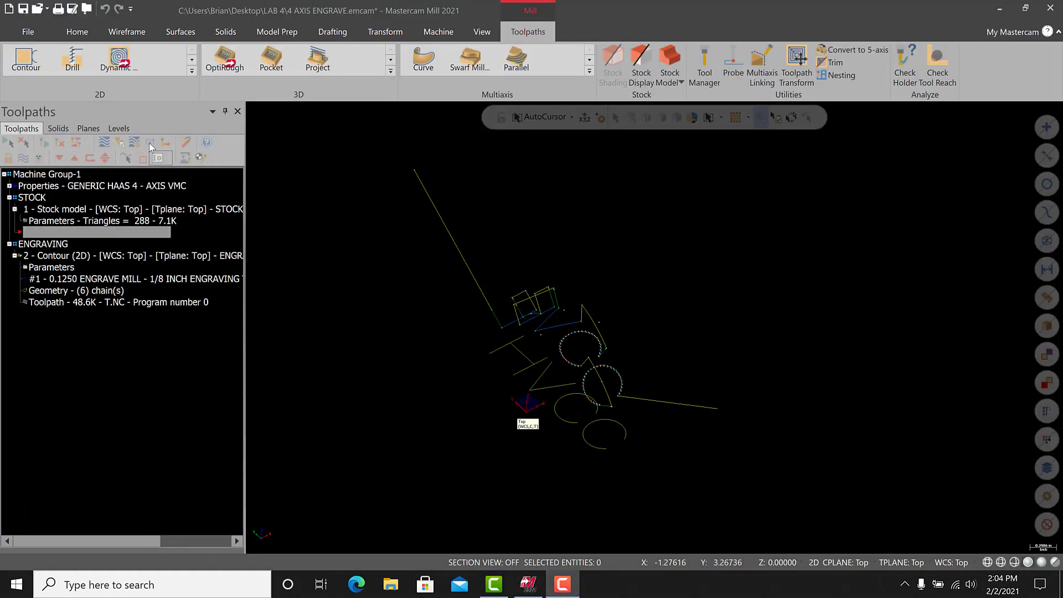
# Post-process the toolpaths and save the NC program as T.NC, replacing the existing file
pyautogui.click(150, 144)
pyautogui.click(97, 426)
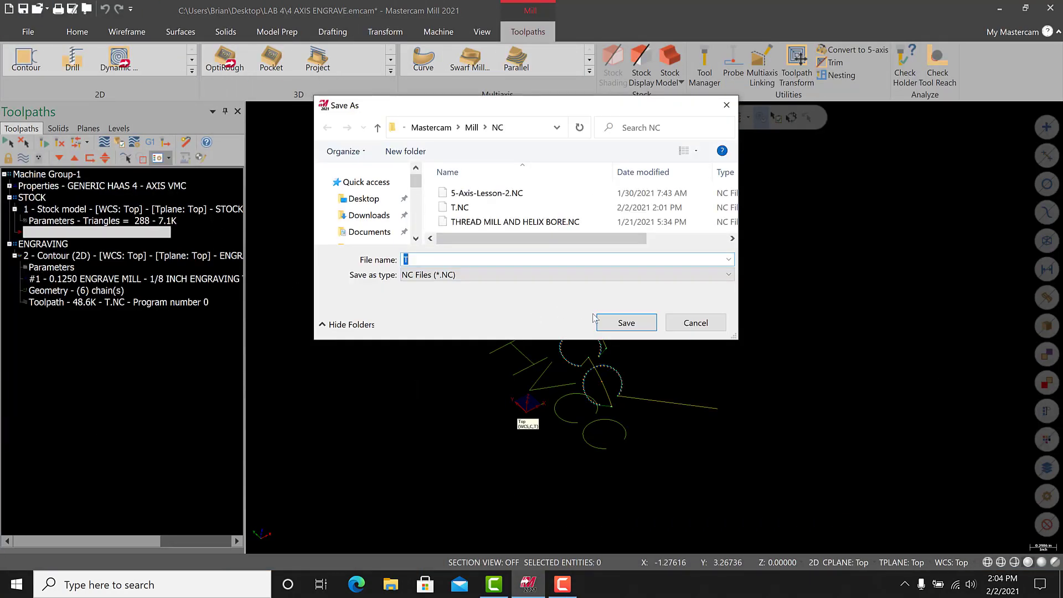
pyautogui.click(622, 321)
pyautogui.click(574, 294)
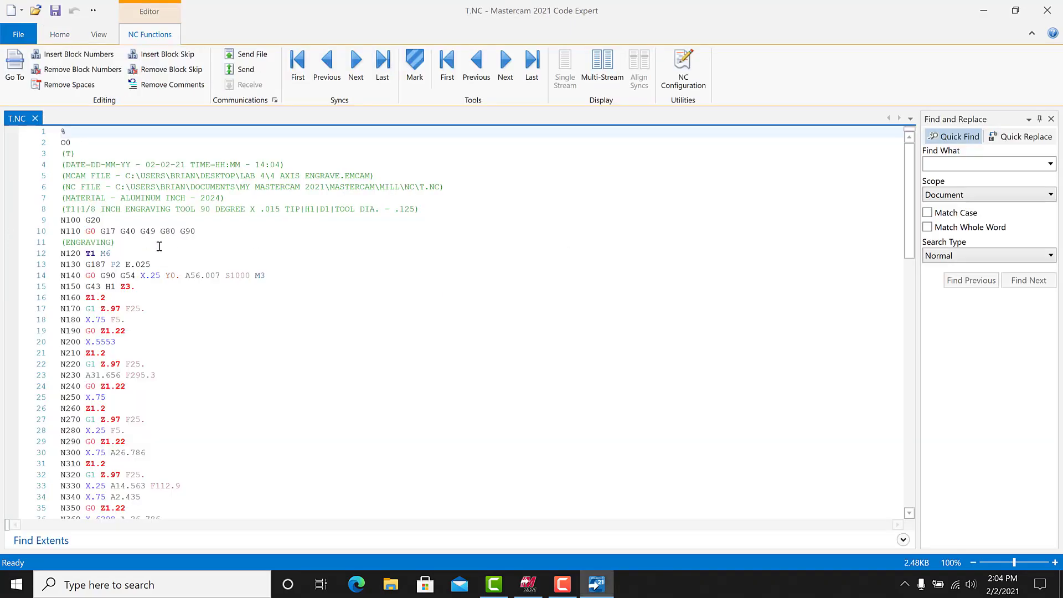
# Examine the program's opening blocks, including the starting A-axis position, the Z approach and plunge, and the first X cut
pyautogui.click(160, 246)
pyautogui.scroll(-1, 160, 246)
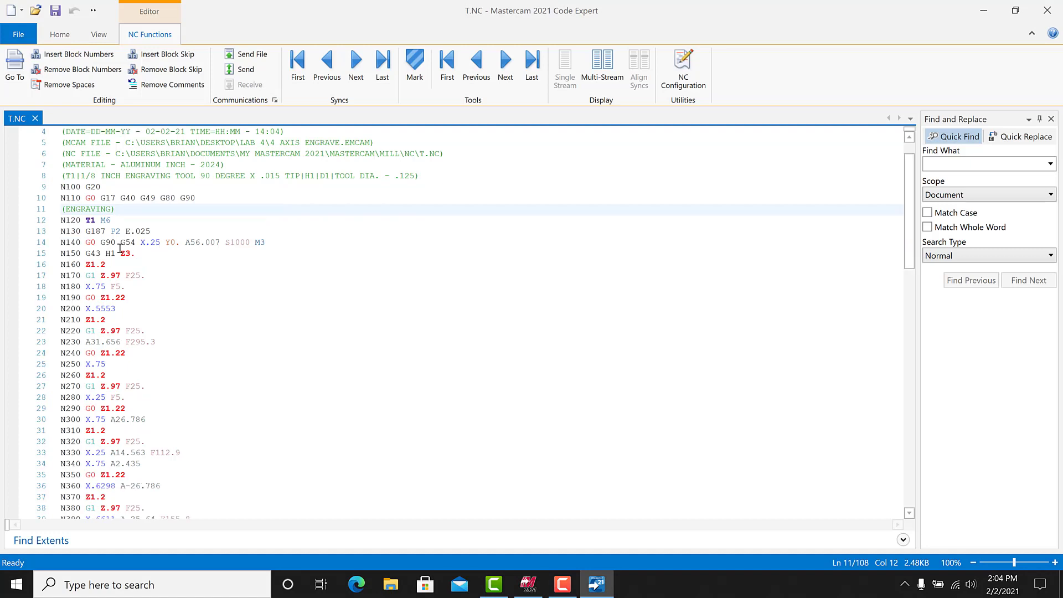
pyautogui.moveTo(187, 243); pyautogui.dragTo(236, 244)
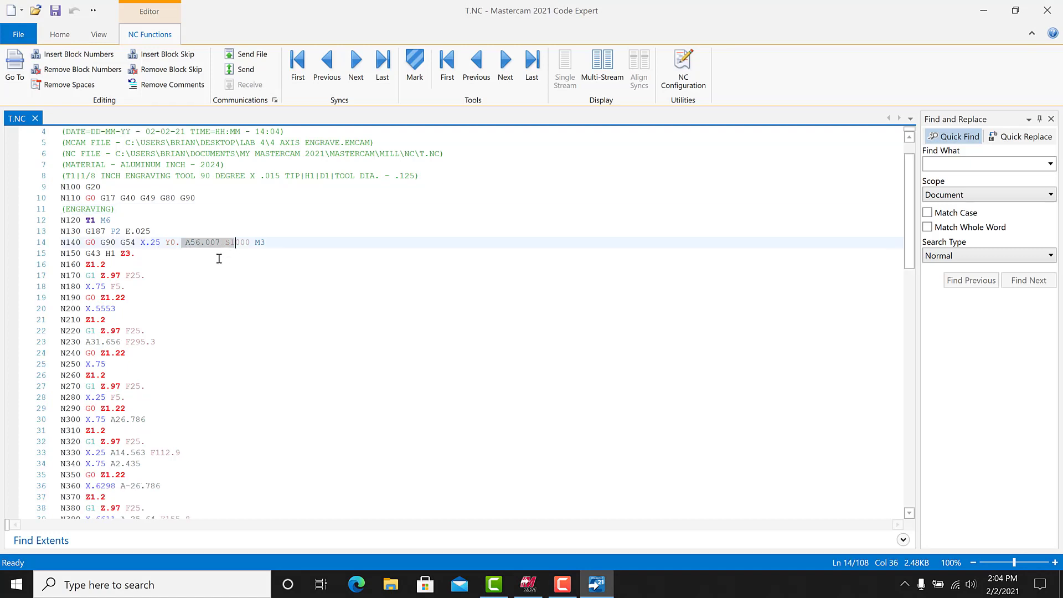
pyautogui.click(171, 253)
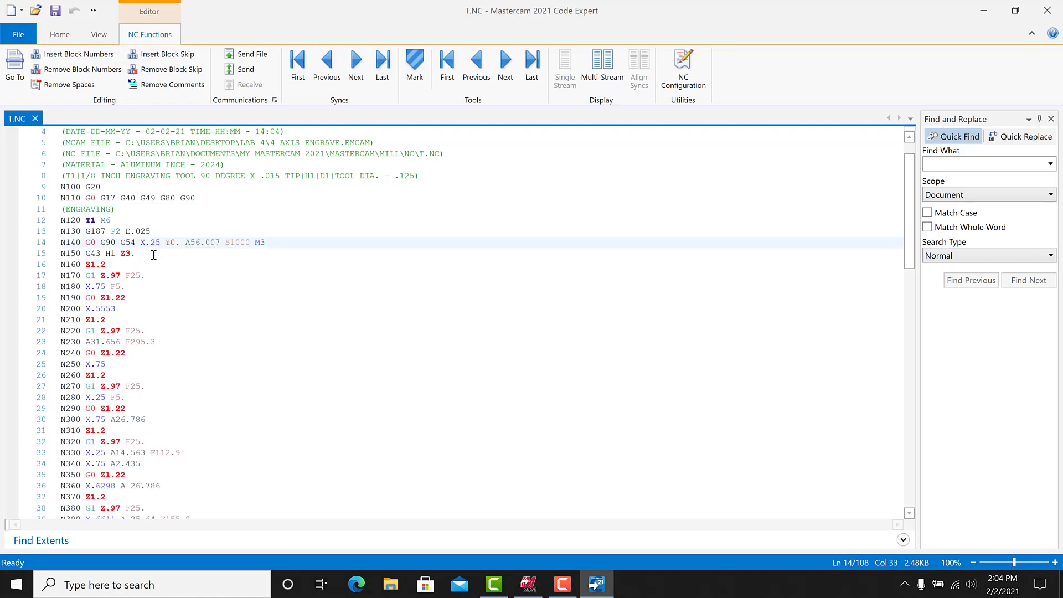
pyautogui.click(117, 266)
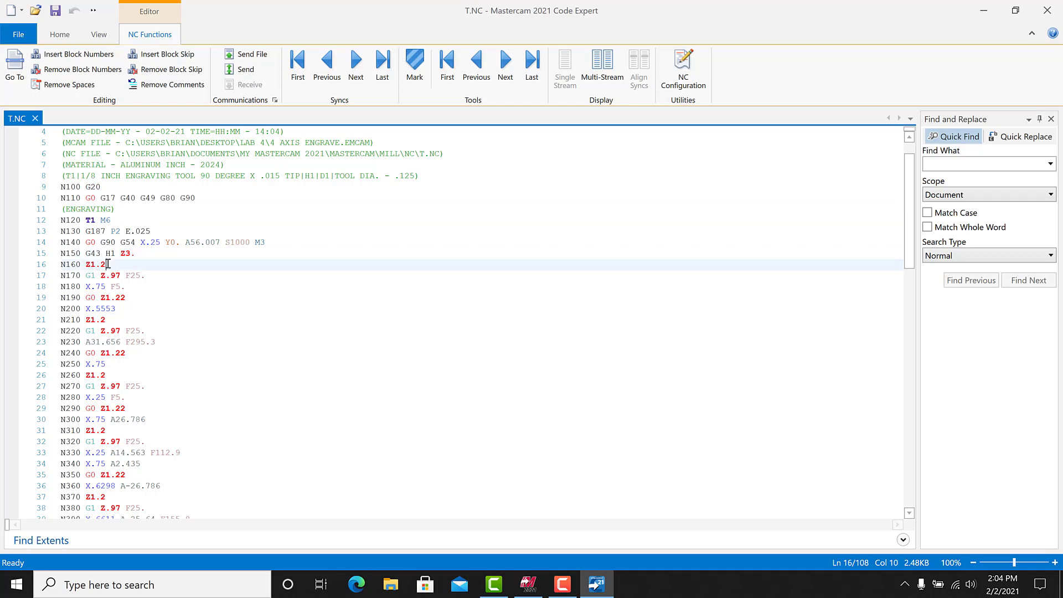
pyautogui.moveTo(102, 275); pyautogui.dragTo(120, 275)
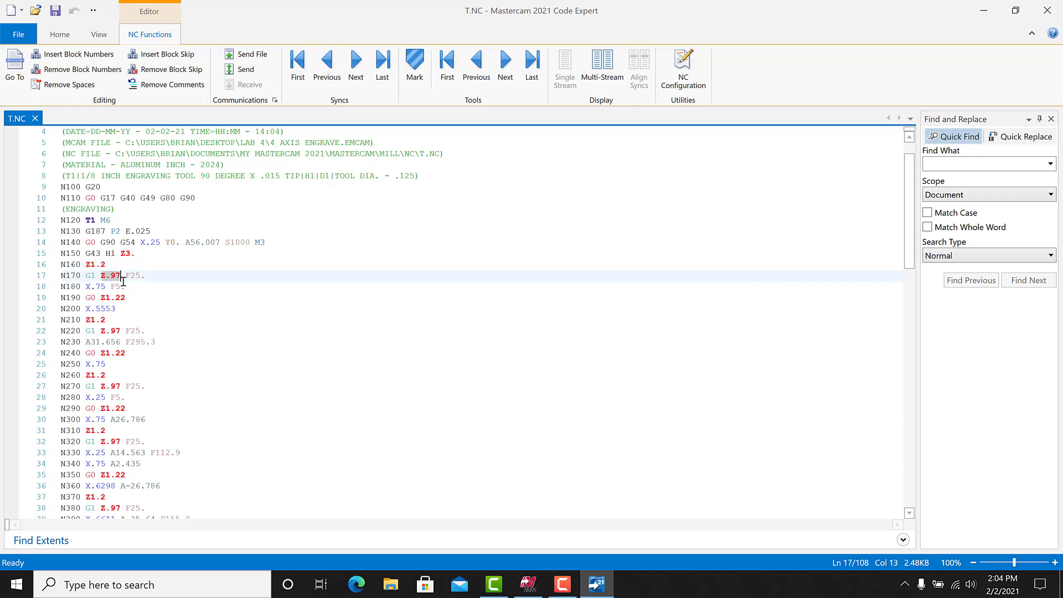
pyautogui.click(86, 287)
# Examine blocks N190 to N240, covering the retract, the reposition in X, the second plunge and the A-axis rotation cut
pyautogui.scroll(-1, 119, 281)
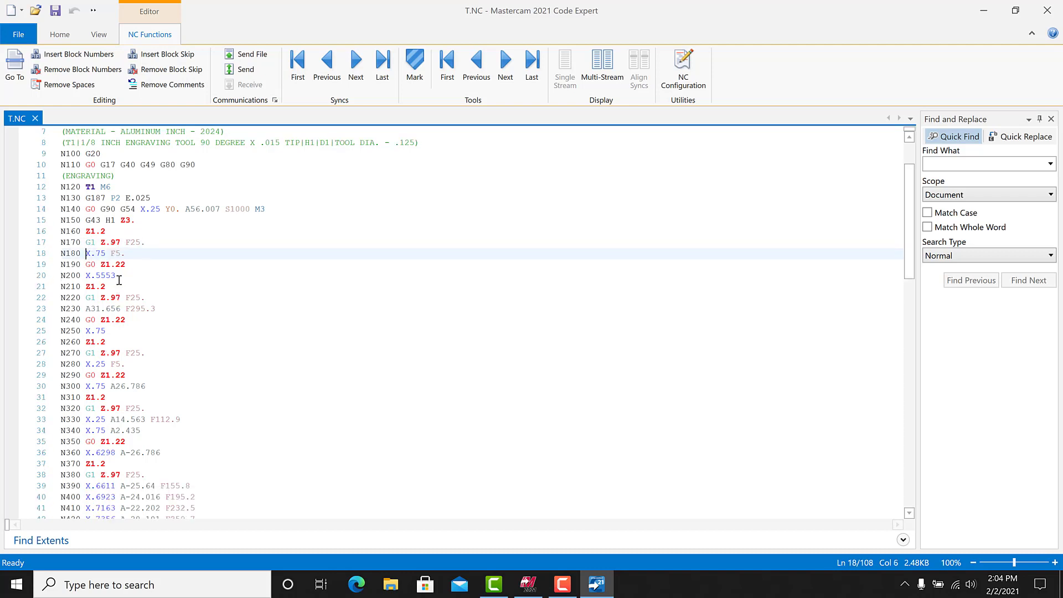
pyautogui.click(124, 266)
pyautogui.click(117, 276)
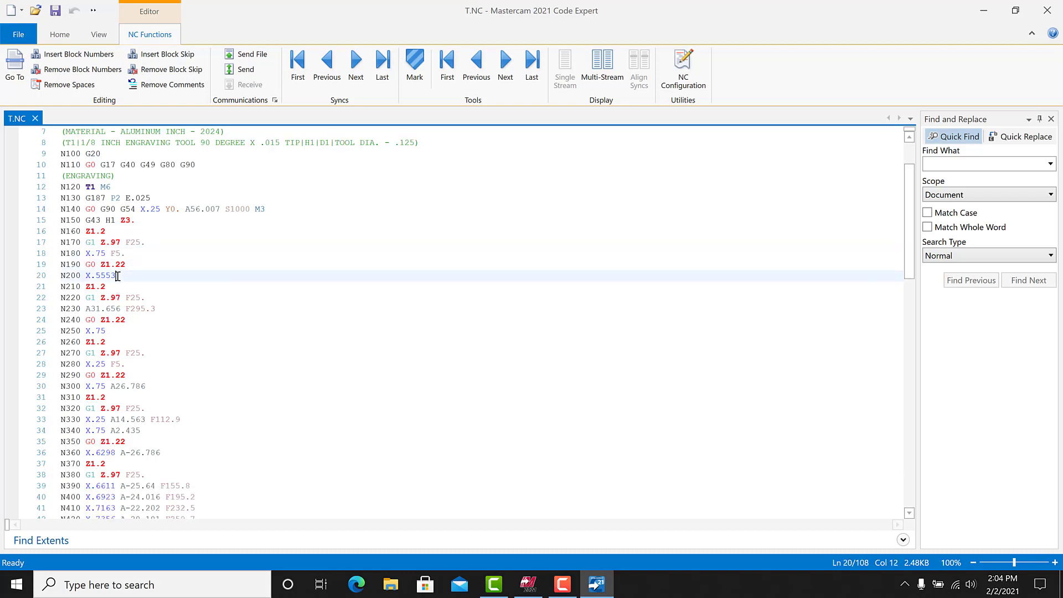
pyautogui.scroll(-1, 106, 275)
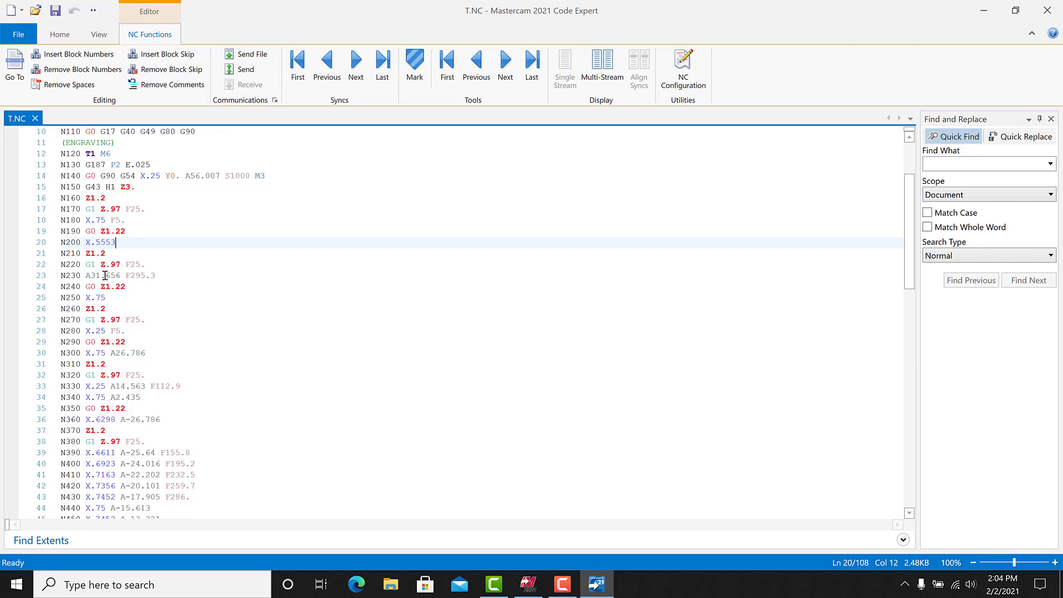
pyautogui.click(107, 255)
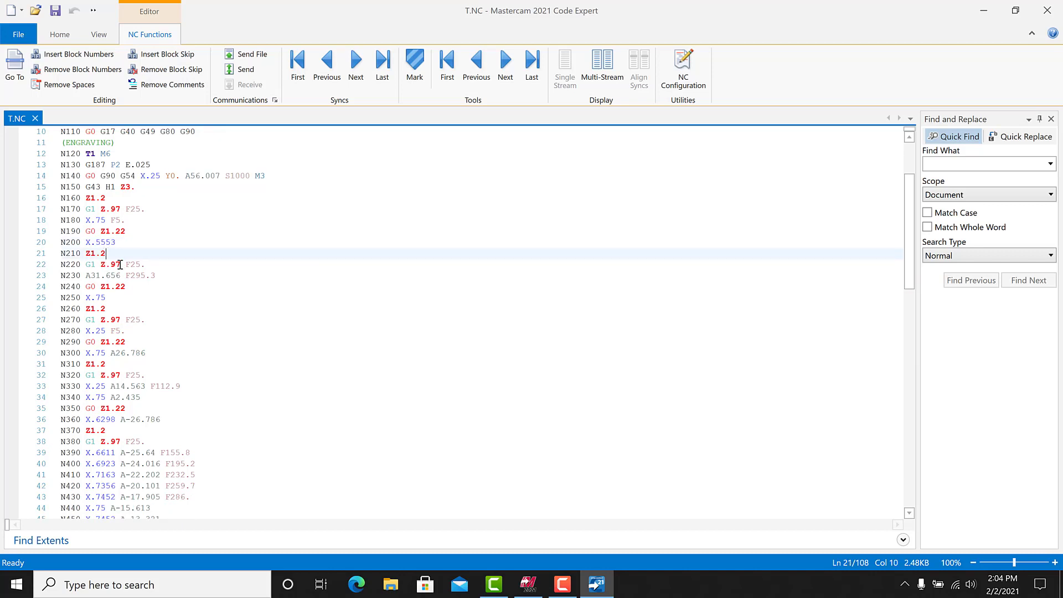
pyautogui.click(119, 265)
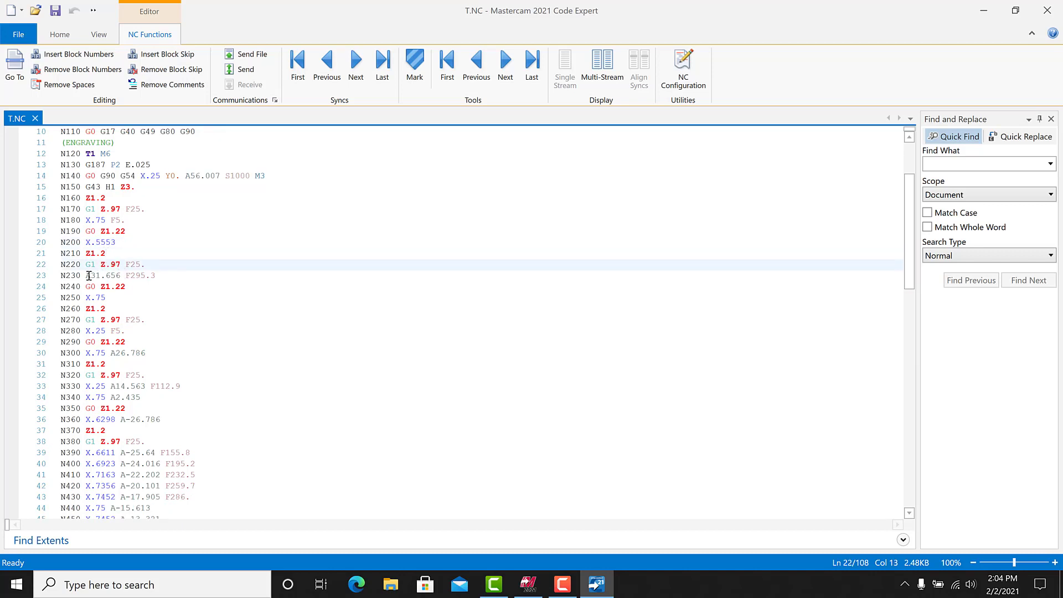
pyautogui.moveTo(87, 276); pyautogui.dragTo(117, 290)
# Review the combined X and A moves through the rest of the program, and close the code editor
pyautogui.scroll(-13, 119, 298)
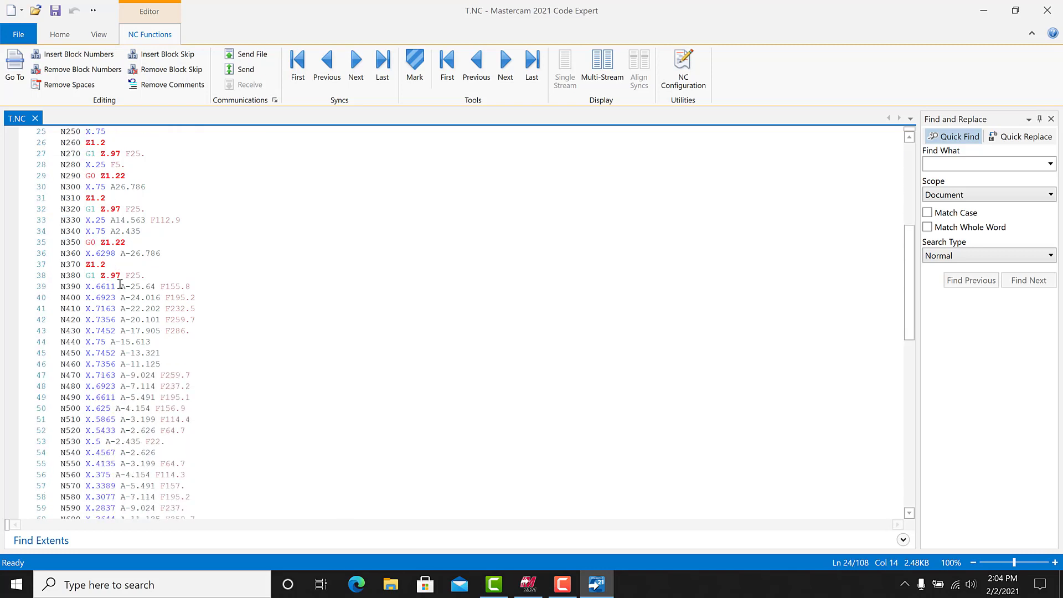
pyautogui.scroll(-8, 123, 278)
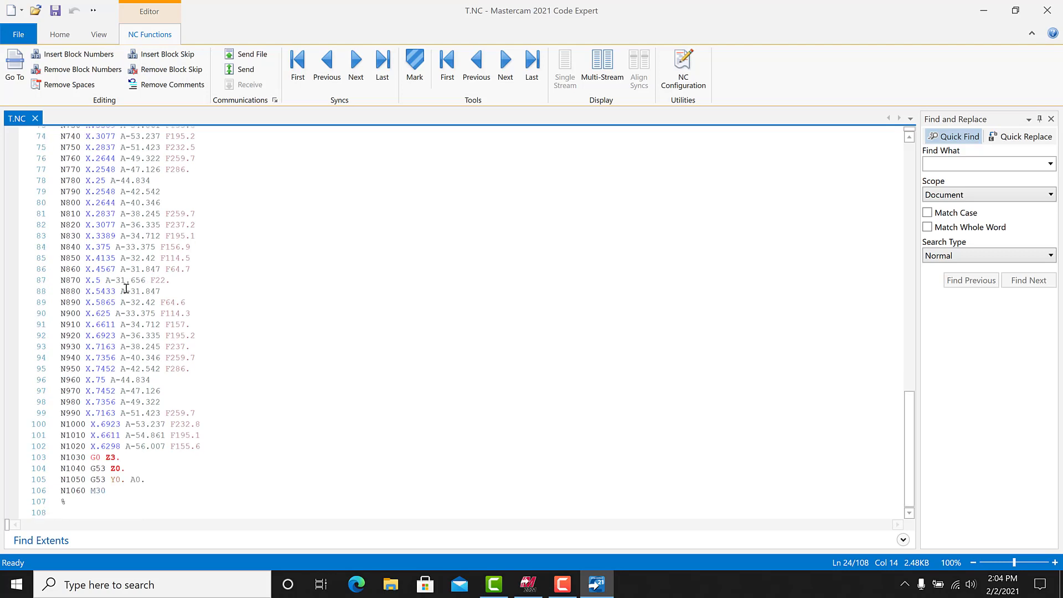
pyautogui.scroll(14, 128, 266)
pyautogui.scroll(-14, 145, 292)
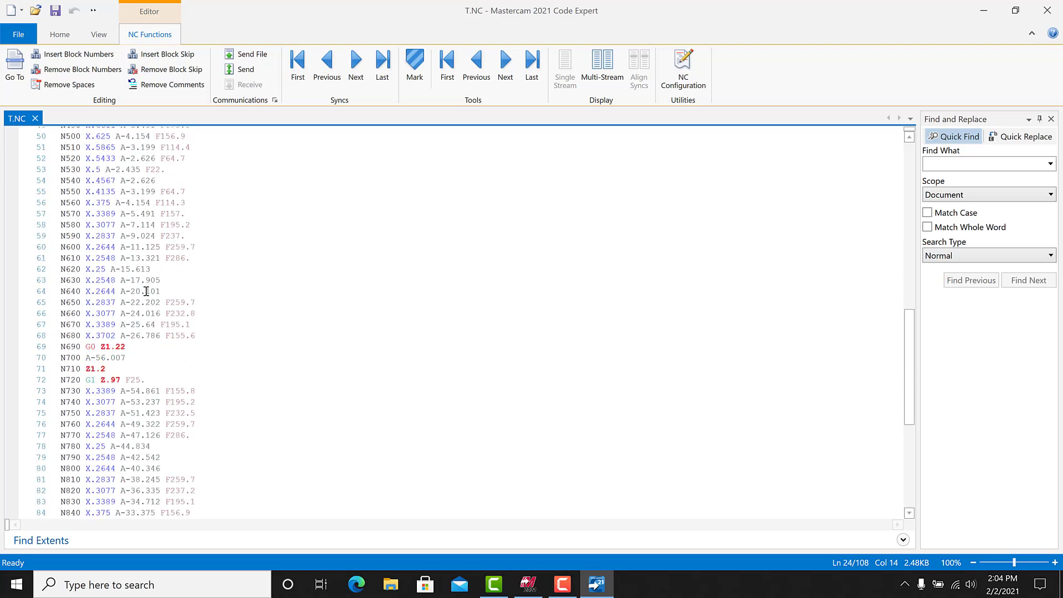
pyautogui.scroll(20, 163, 357)
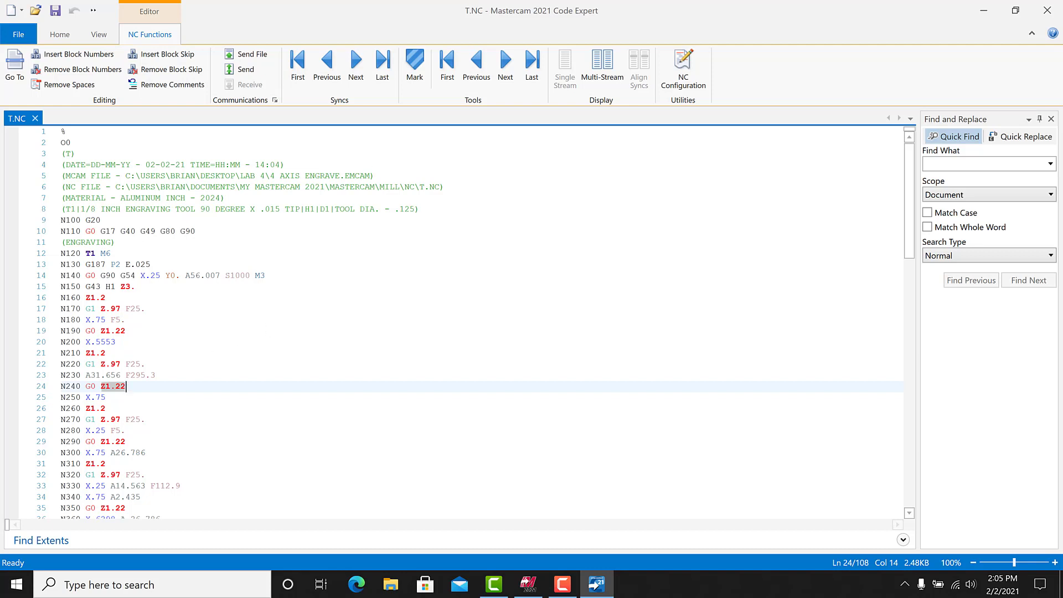
pyautogui.click(1047, 10)
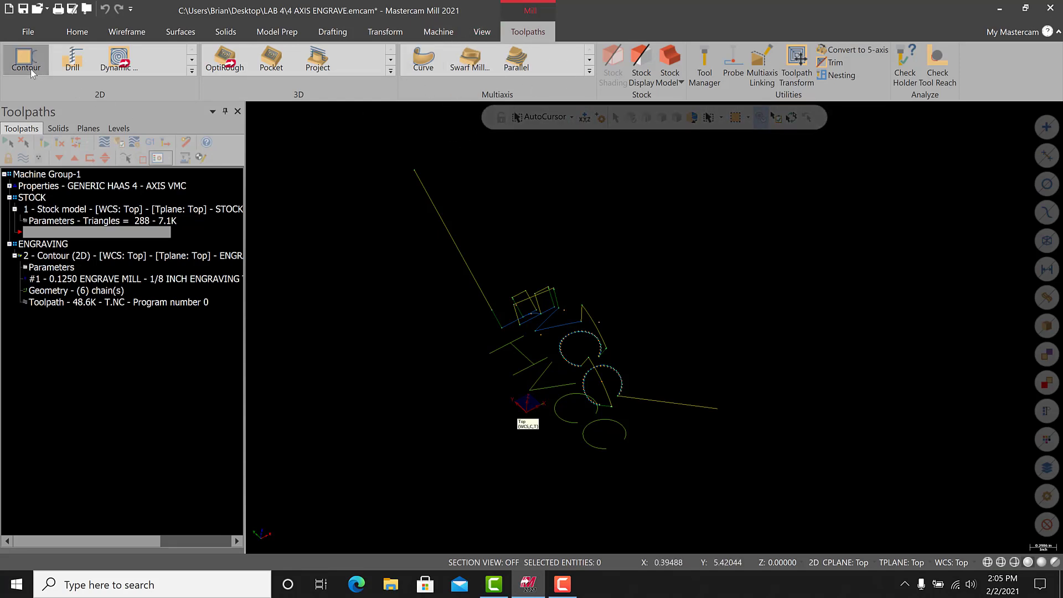
# Review the contour's rotary axis control settings, including the axis substitution, rotation direction and rotary diameter
pyautogui.click(43, 268)
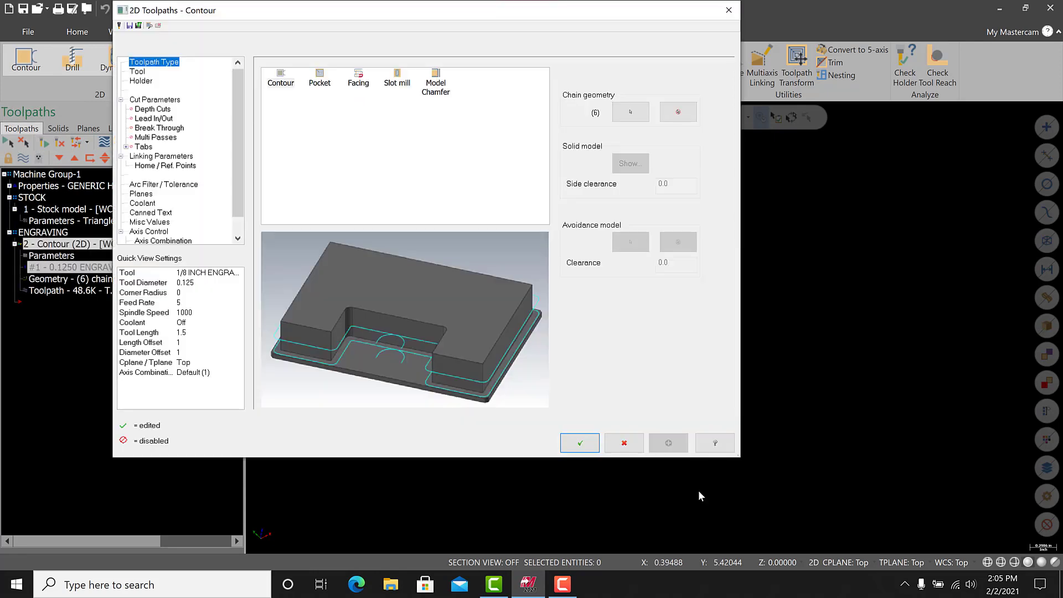
pyautogui.scroll(-1, 149, 222)
pyautogui.click(154, 231)
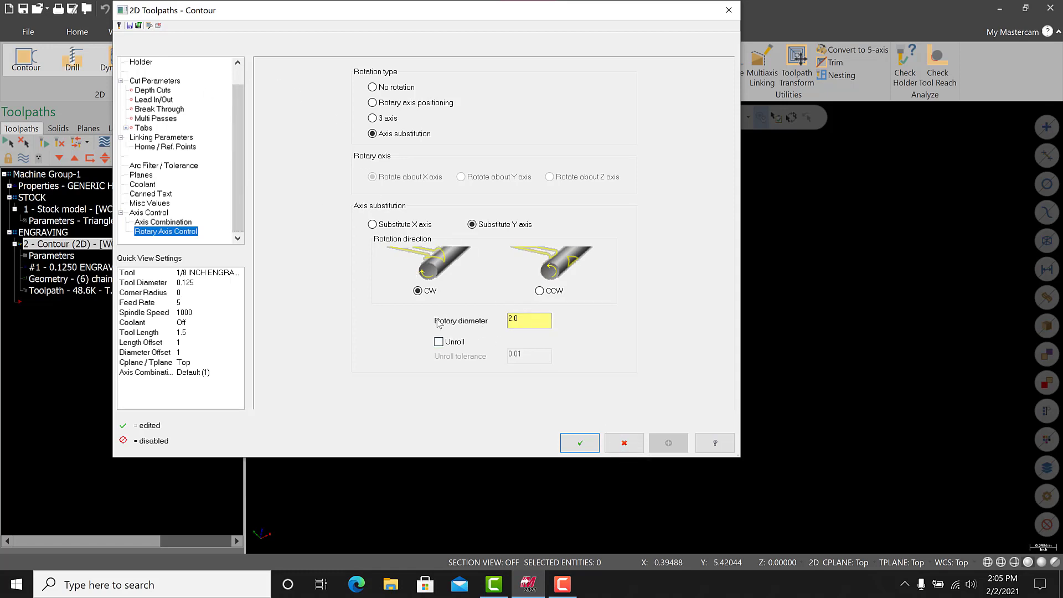
pyautogui.click(533, 322)
pyautogui.click(580, 443)
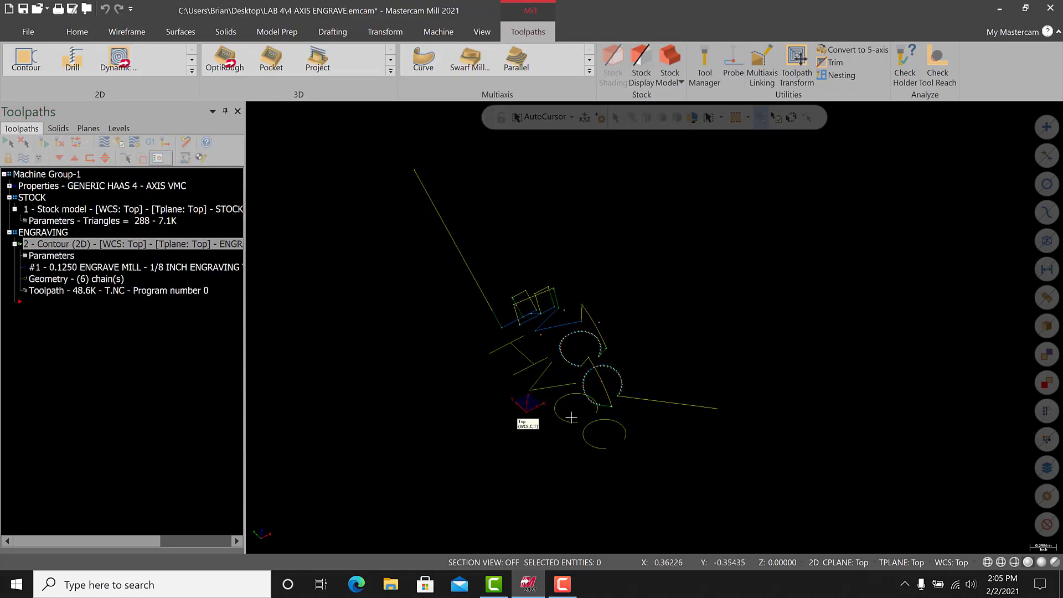